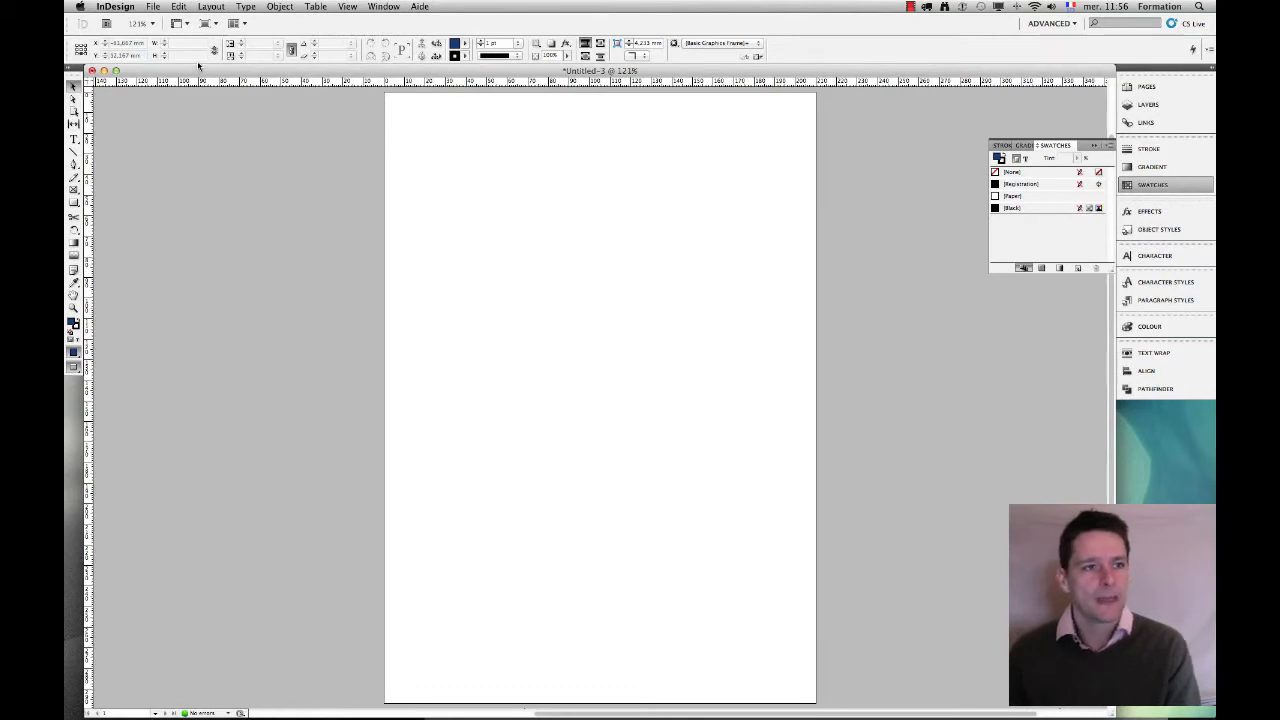
- Place IMG_0795.JPG on the upper half of the page about 121 mm wide, and nudge it slightly up and to the right
left_click(153, 6)
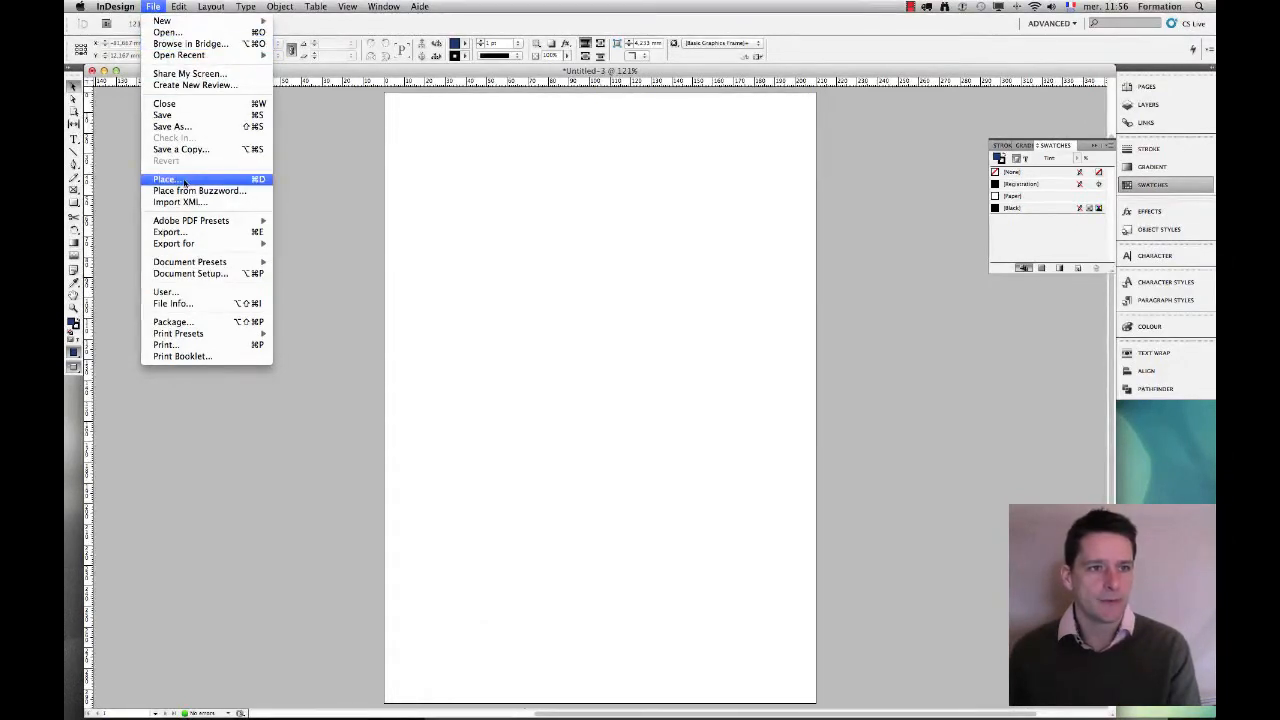
left_click(180, 182)
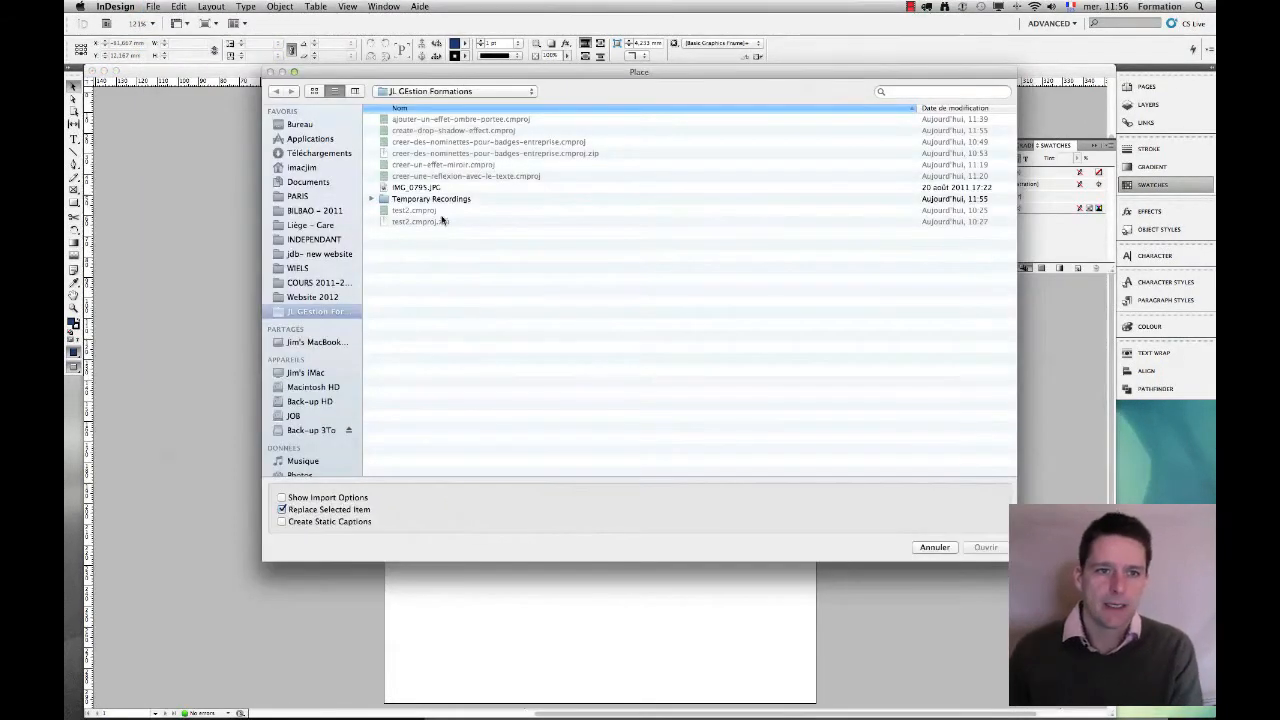
left_click(422, 190)
left_click(985, 547)
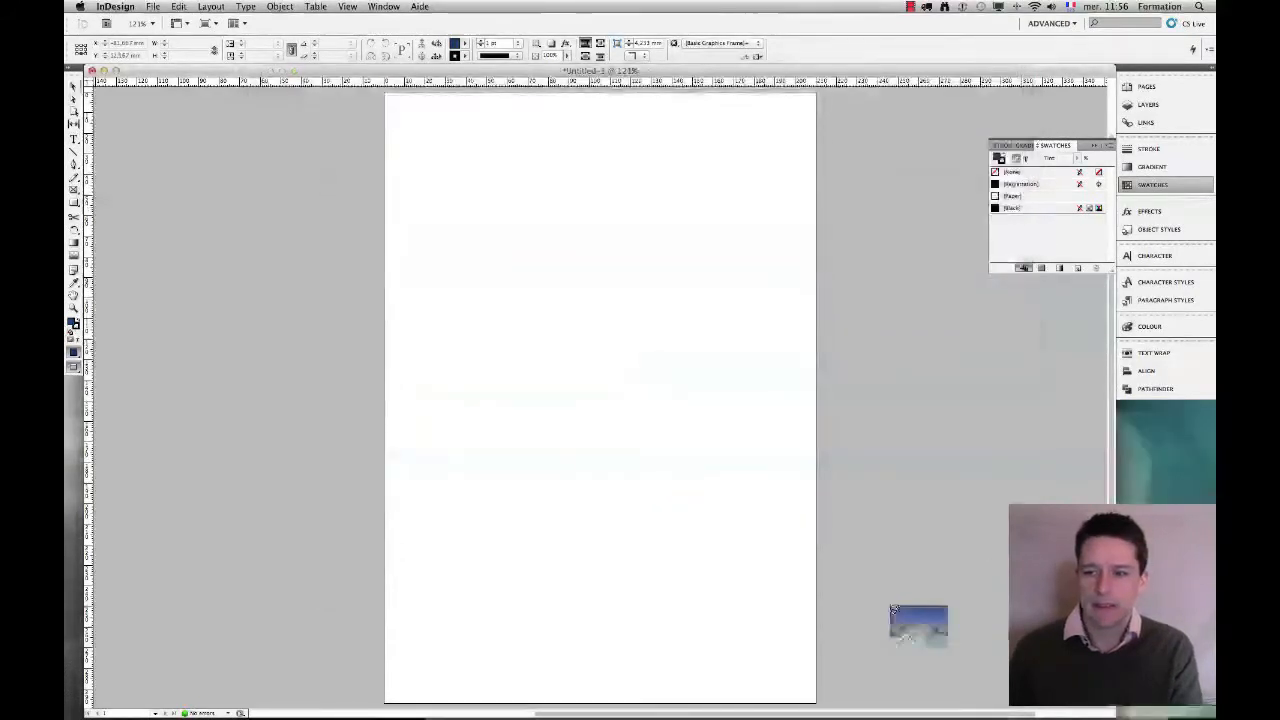
left_click(461, 239)
left_click_drag(435, 168, 690, 358)
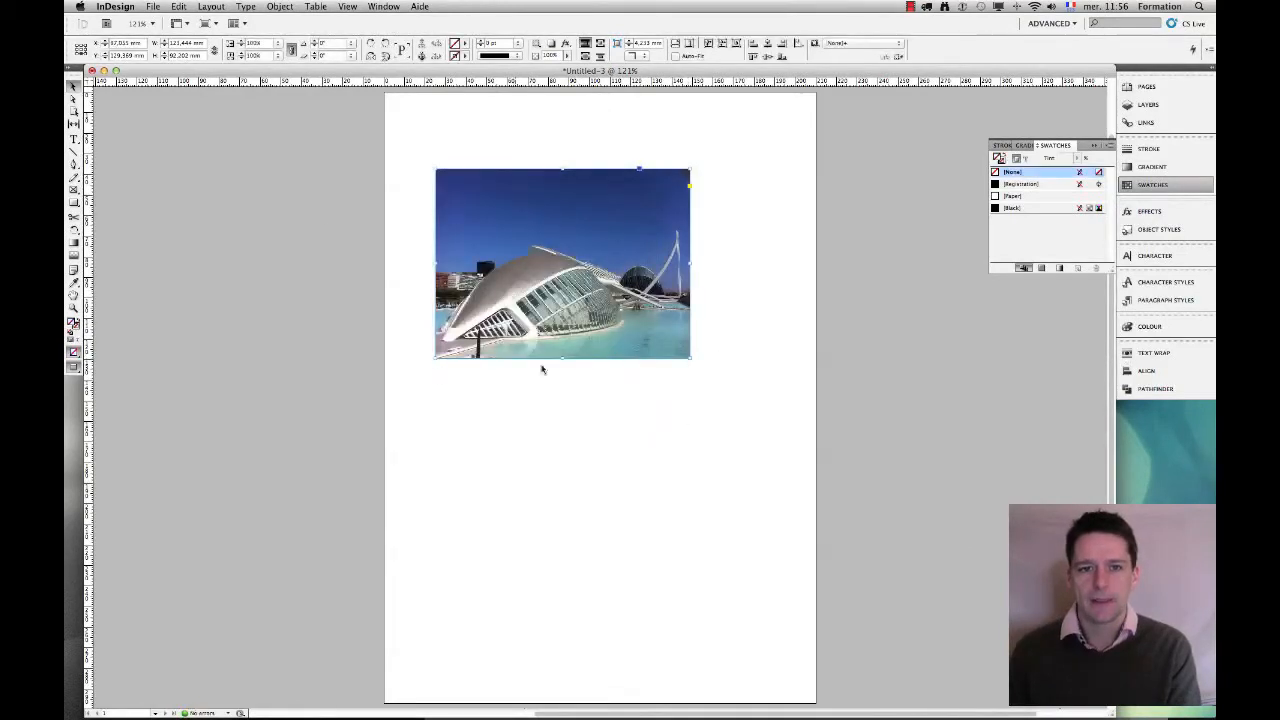
left_click_drag(541, 395, 587, 335)
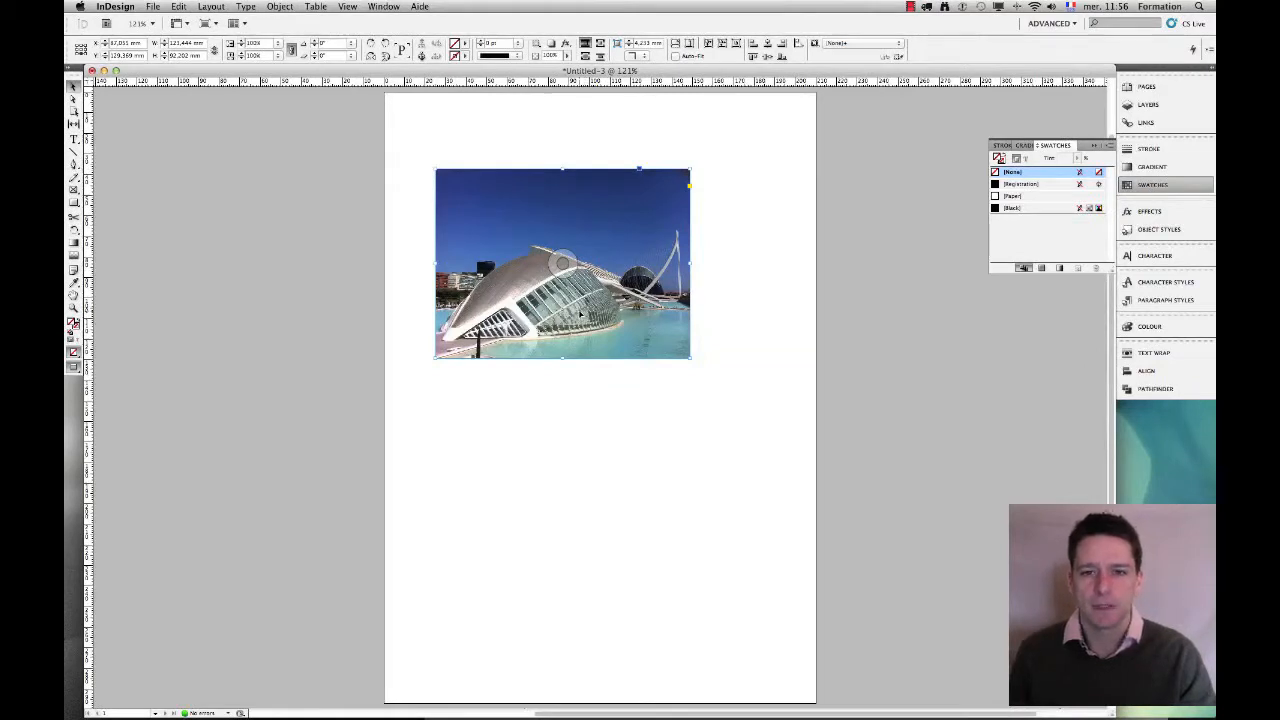
left_click_drag(535, 179, 550, 165)
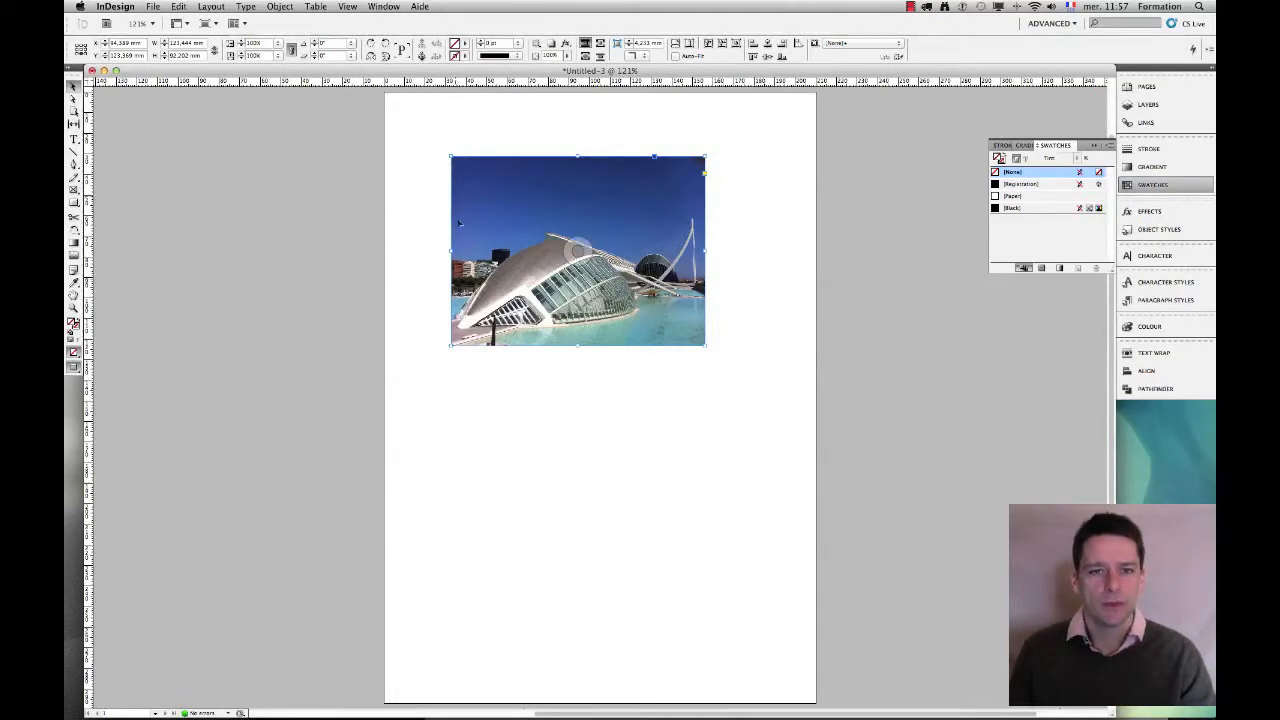
- Try rotating the placed photo and undo the rotation
left_click_drag(424, 136, 461, 177)
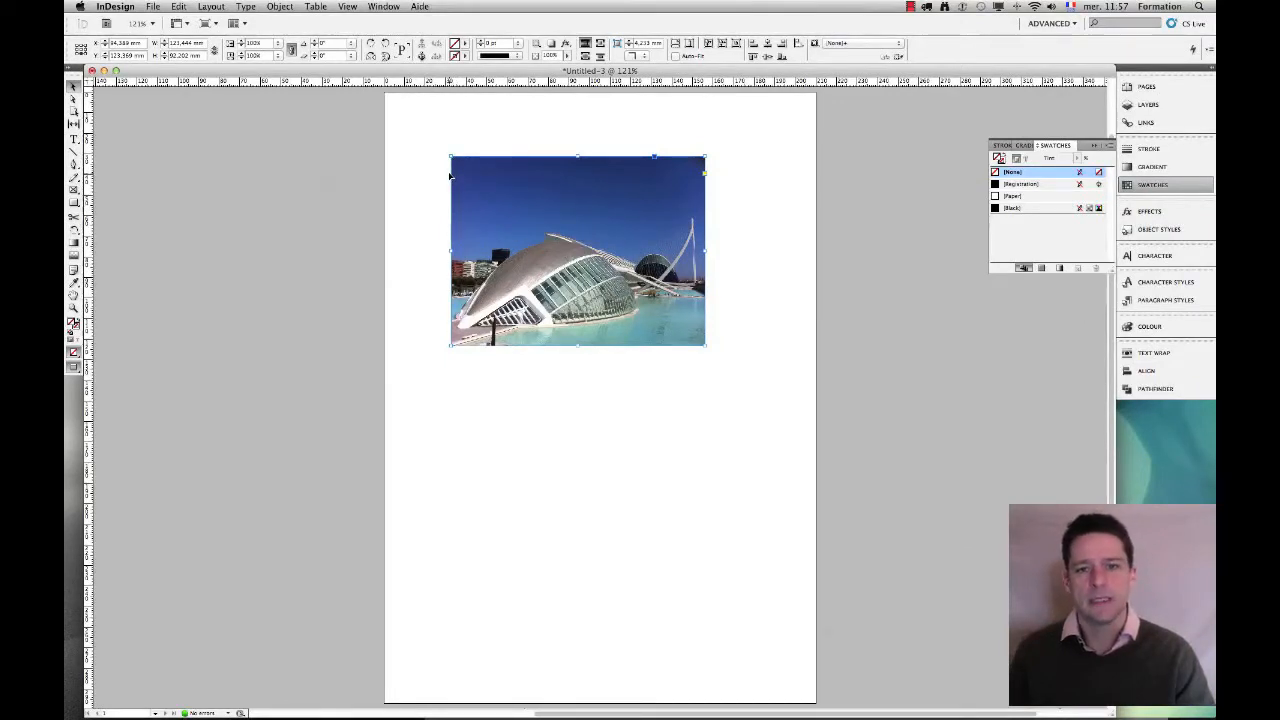
left_click_drag(450, 175, 484, 178)
key("super+z")
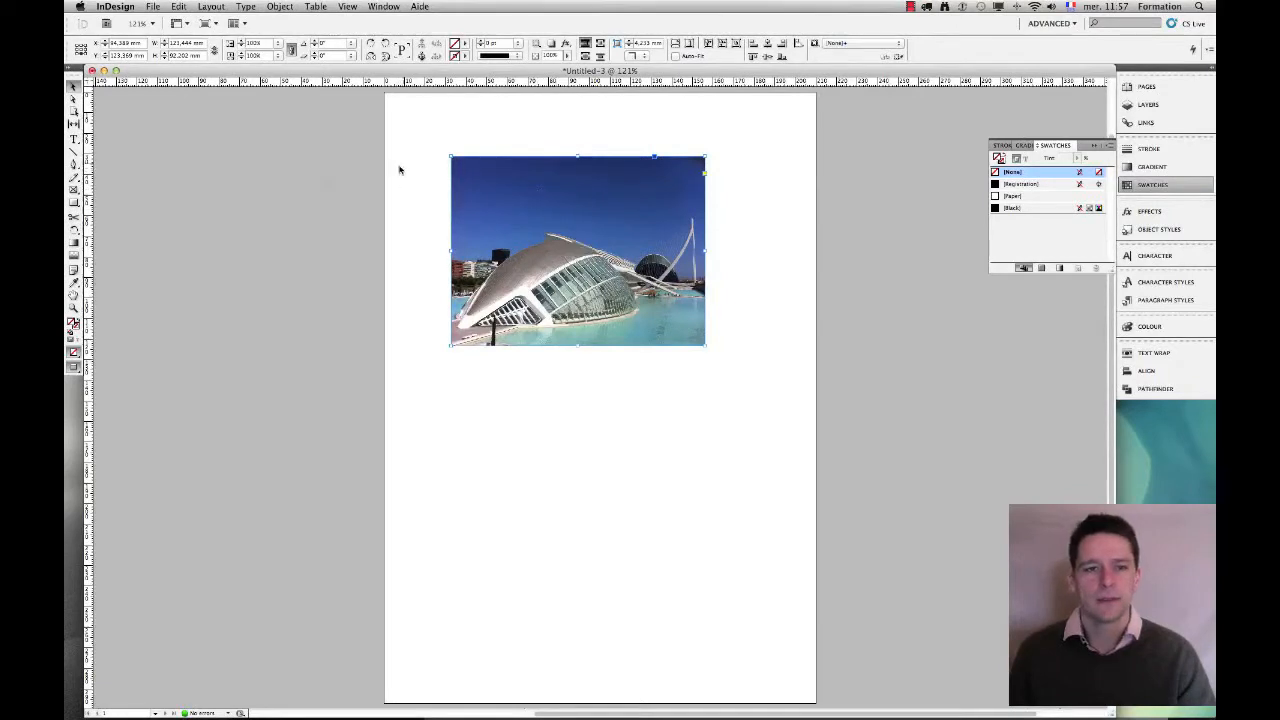
left_click_drag(430, 148, 468, 178)
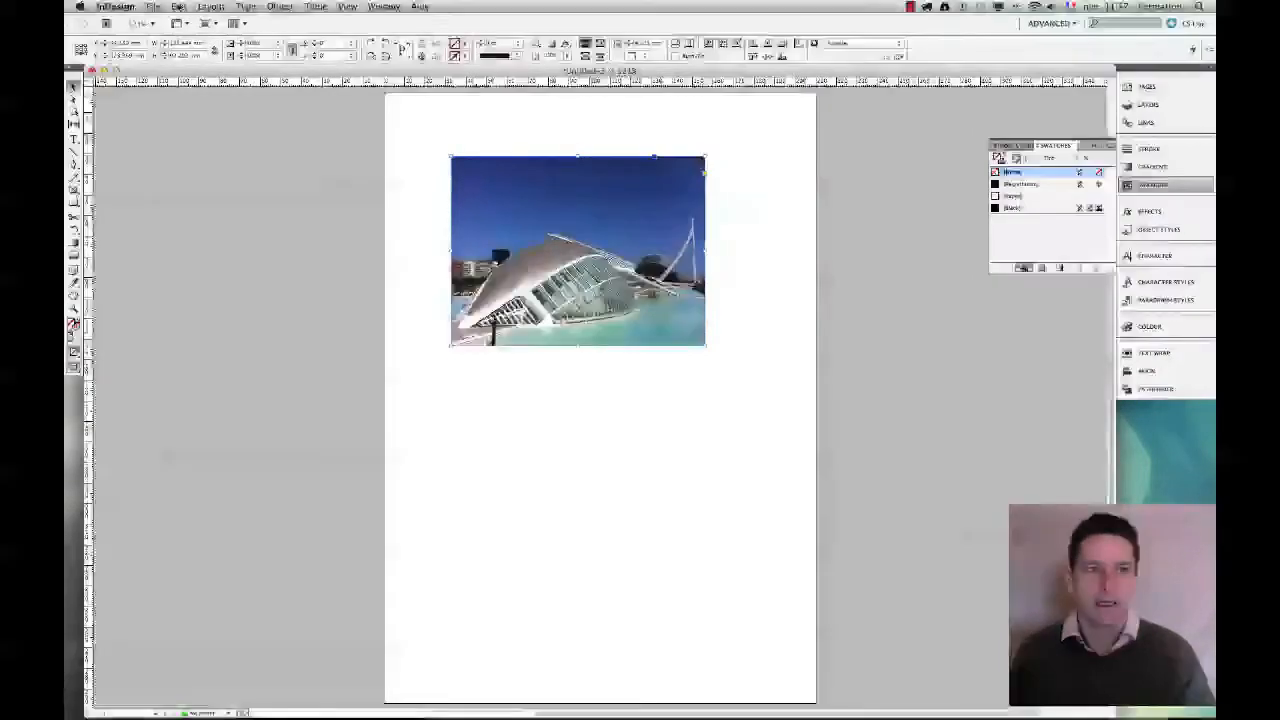
- Copy the photo and paste the duplicate in place, exactly over the original
left_click(178, 7)
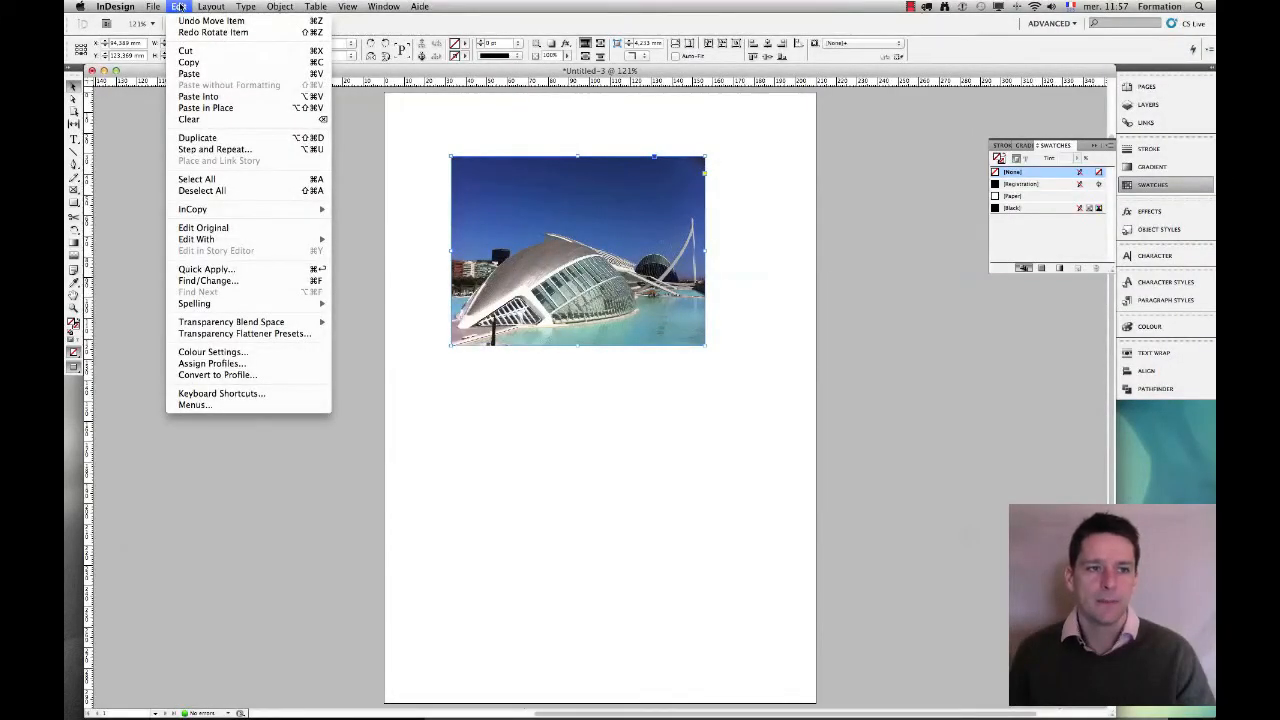
left_click(203, 66)
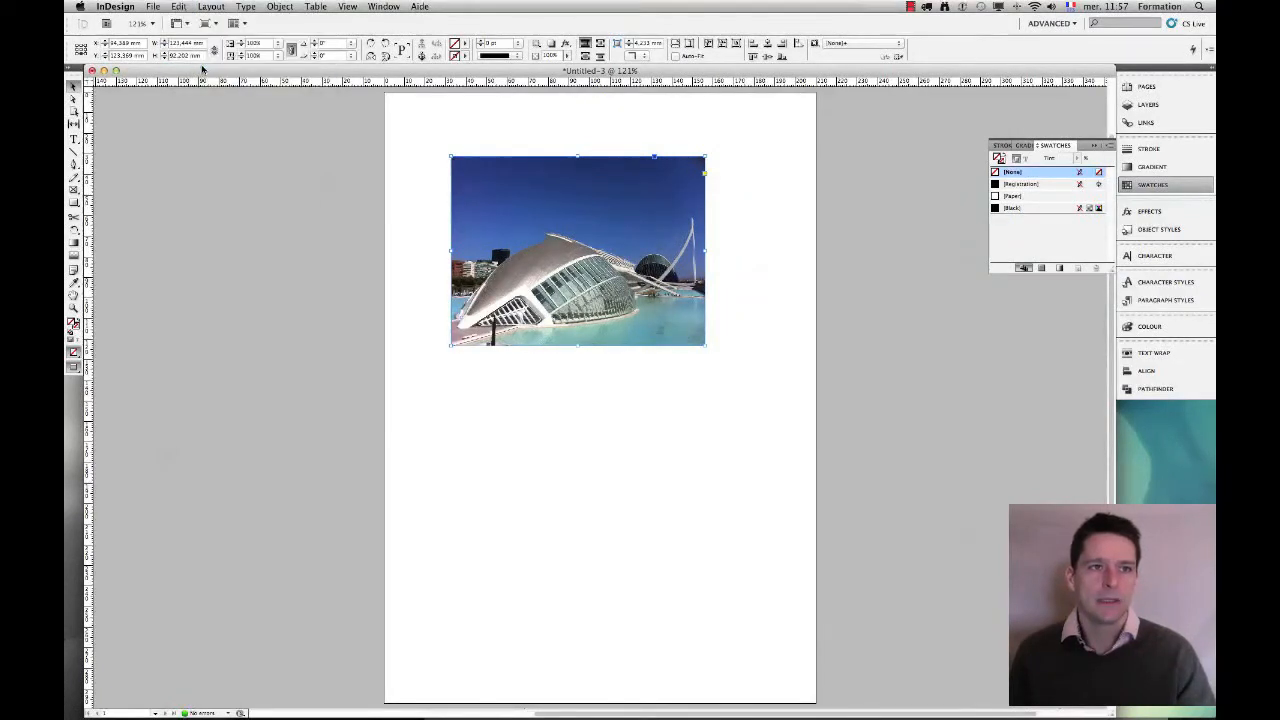
left_click(178, 7)
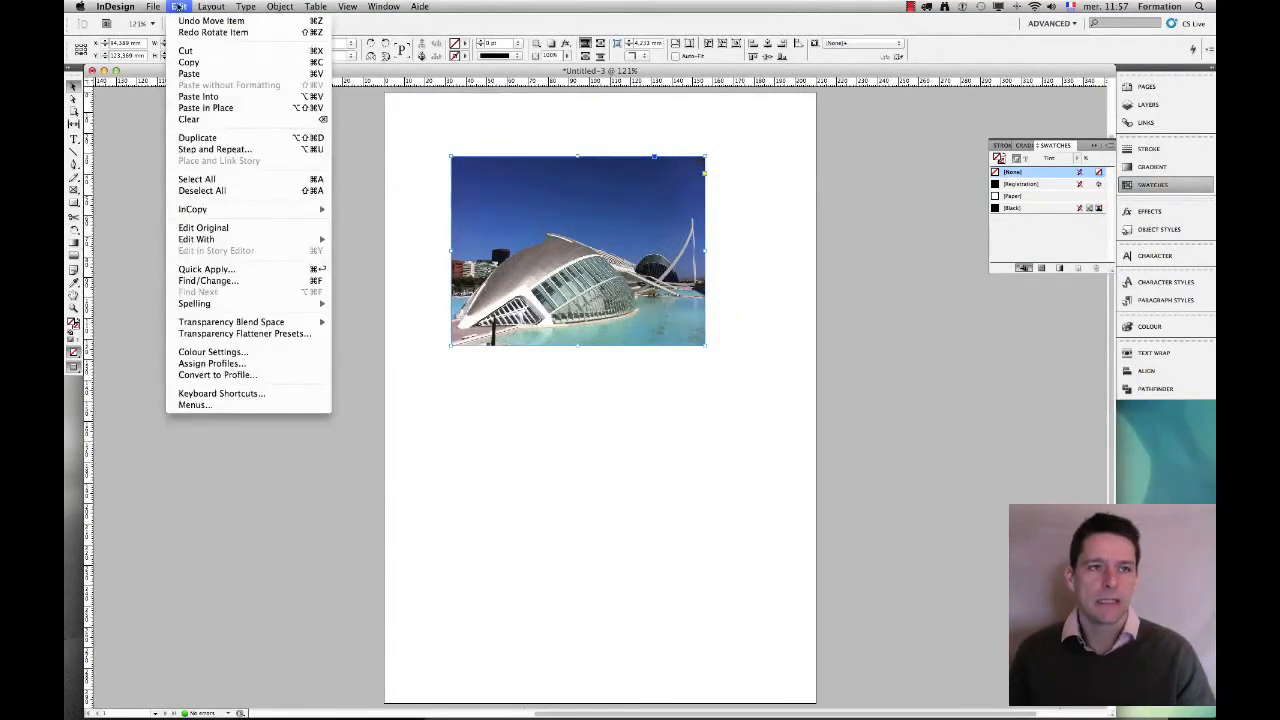
left_click(229, 110)
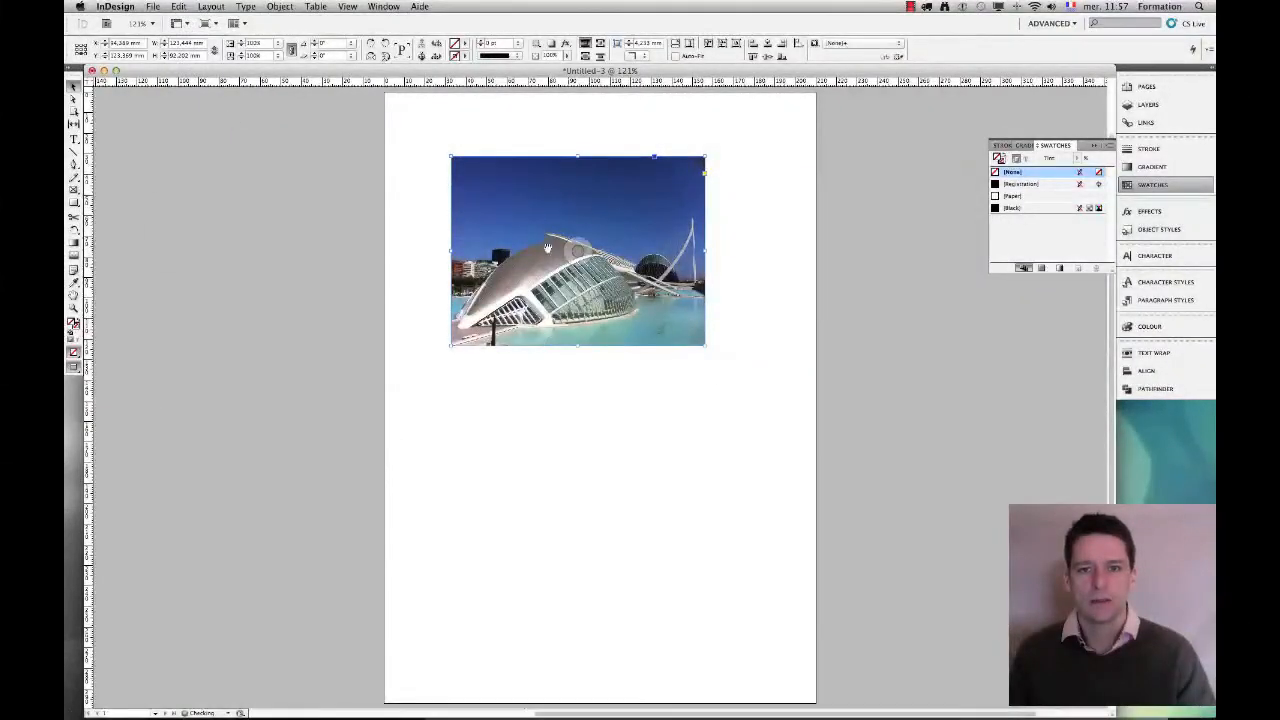
- Move the pasted copy about 17 mm right and 14 mm down off the original, and undo that move
left_click_drag(578, 250, 612, 278)
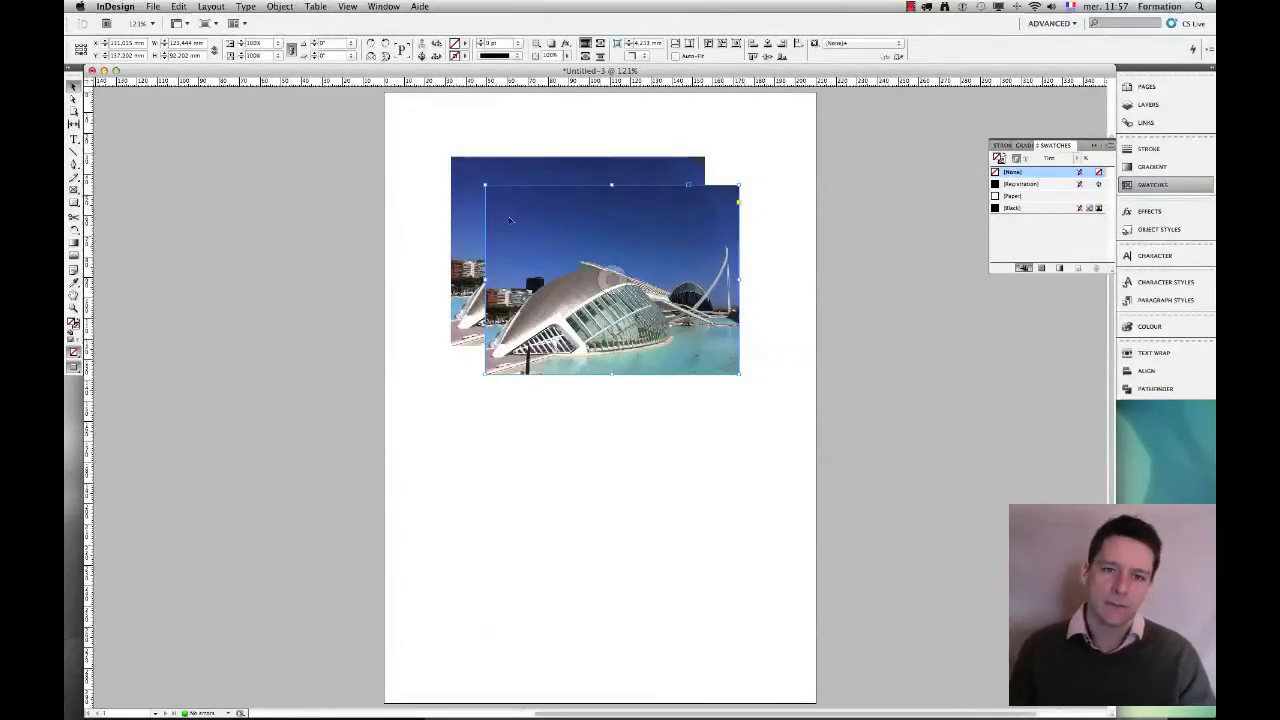
left_click(178, 7)
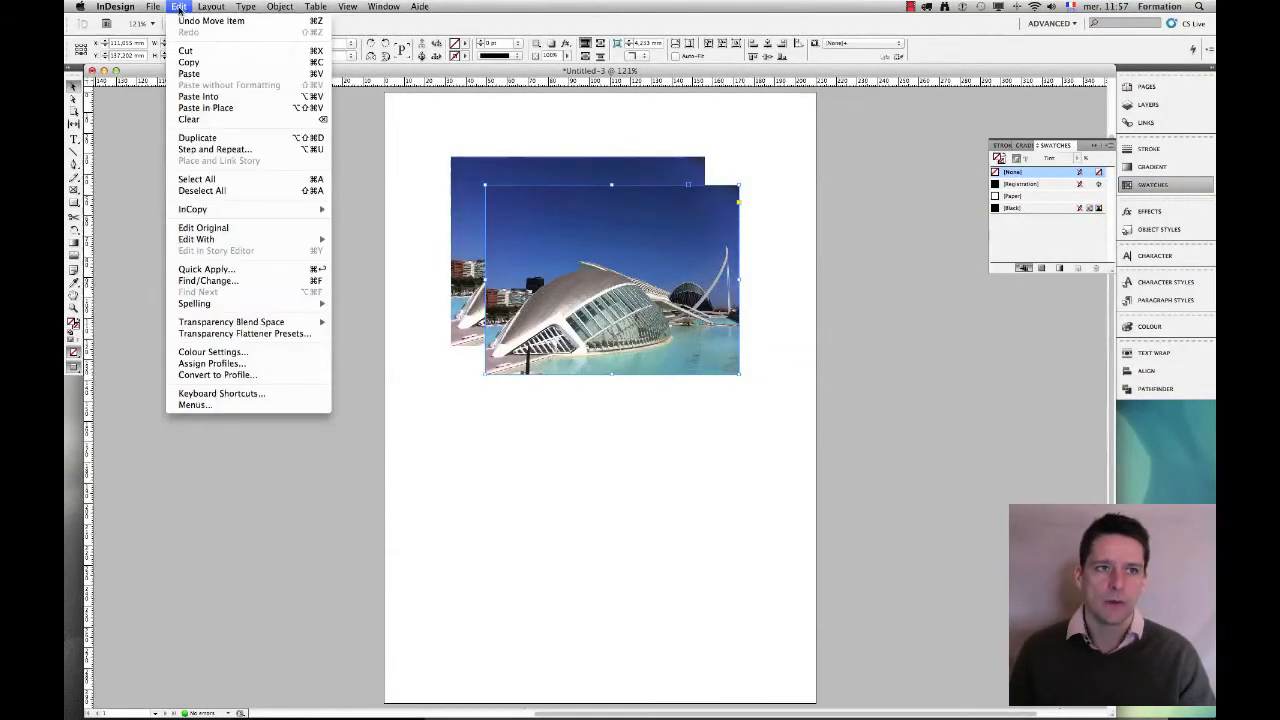
left_click(180, 20)
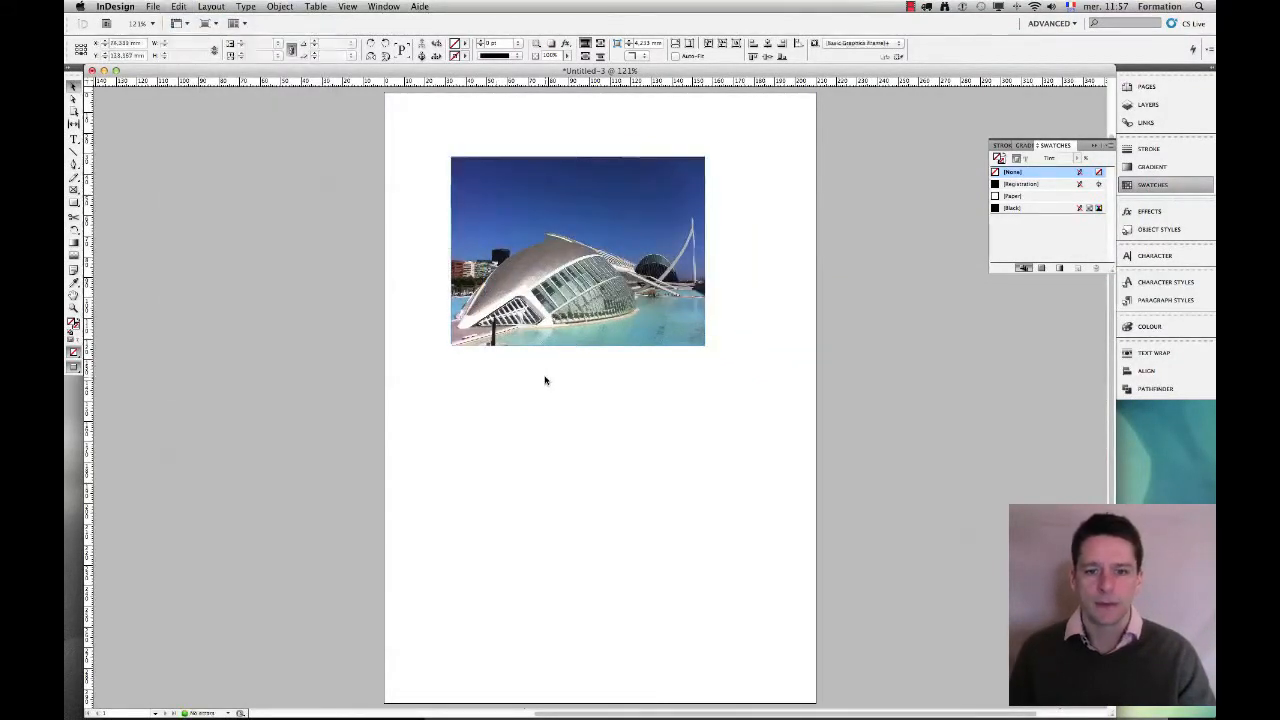
- Try flipping the photo copy vertically about its centre reference point, and flip it back
left_click(561, 230)
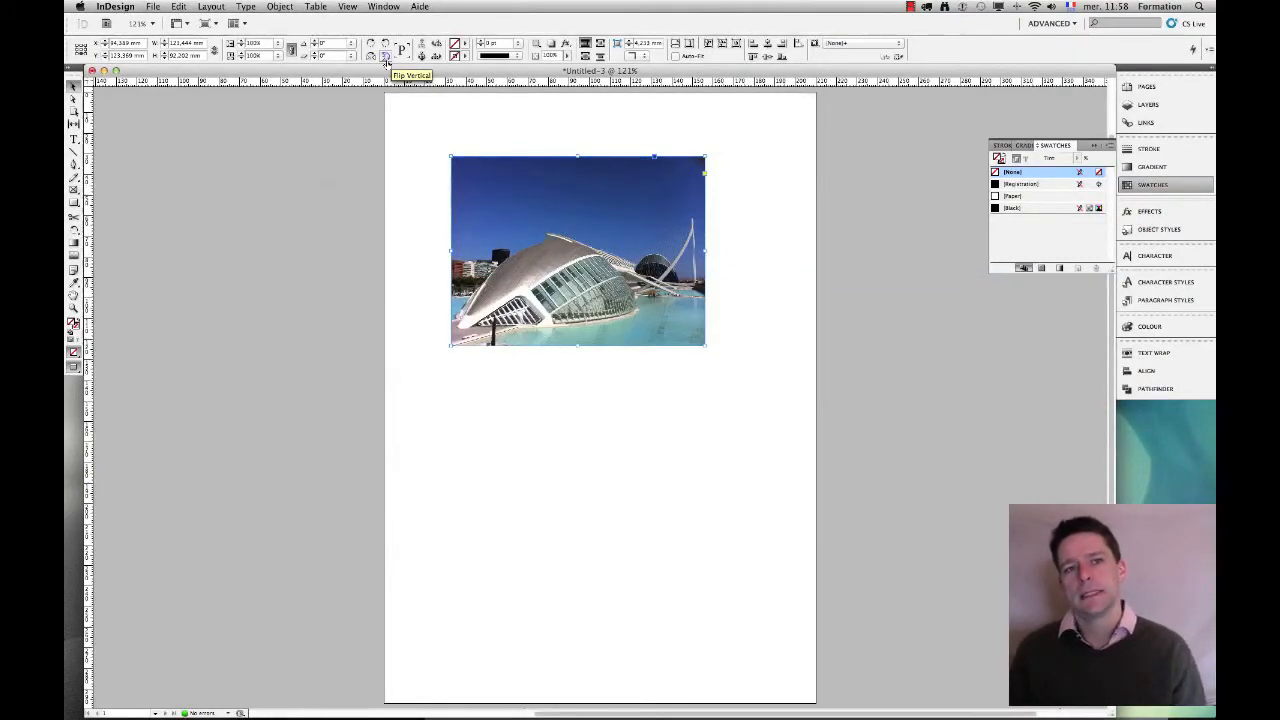
left_click(81, 45)
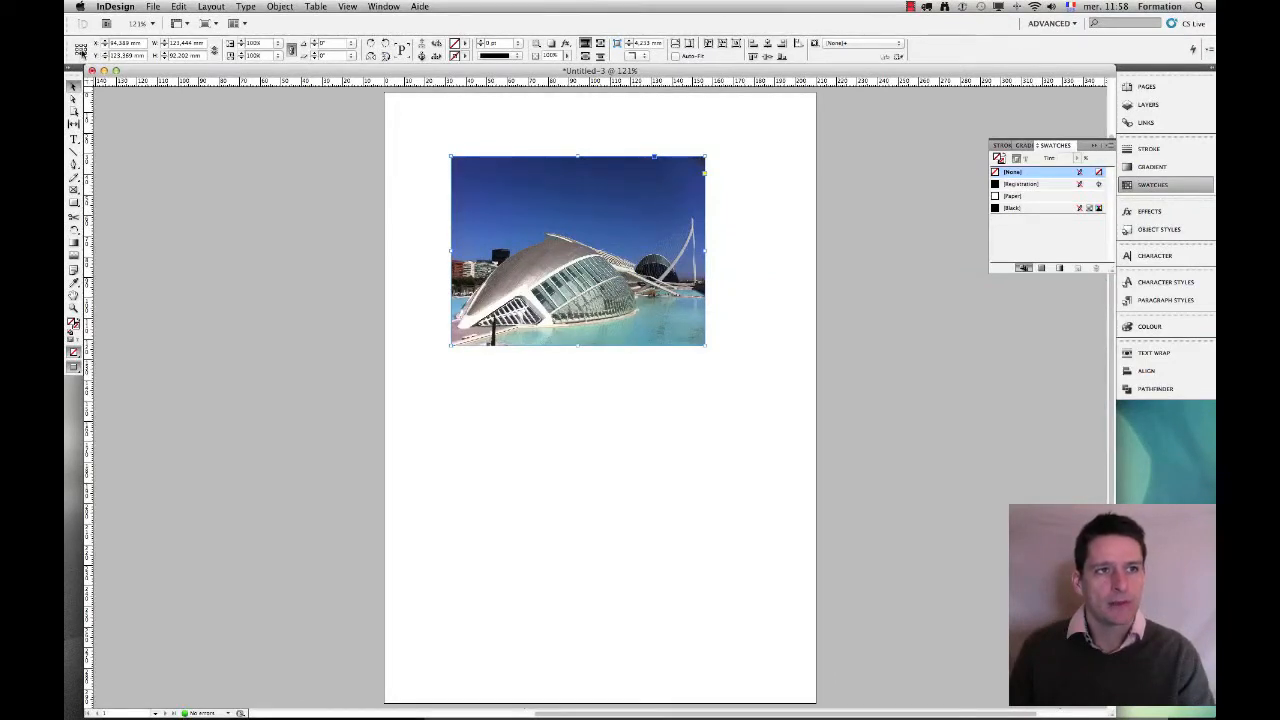
left_click(81, 45)
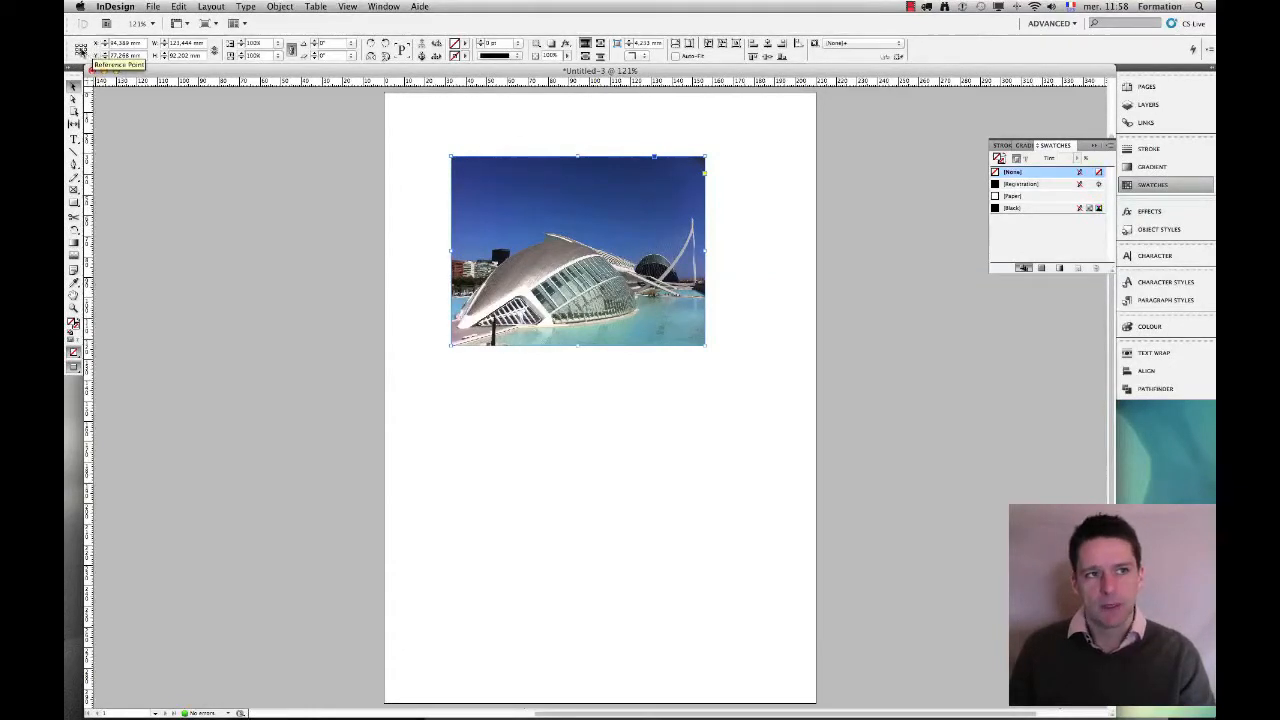
left_click(385, 56)
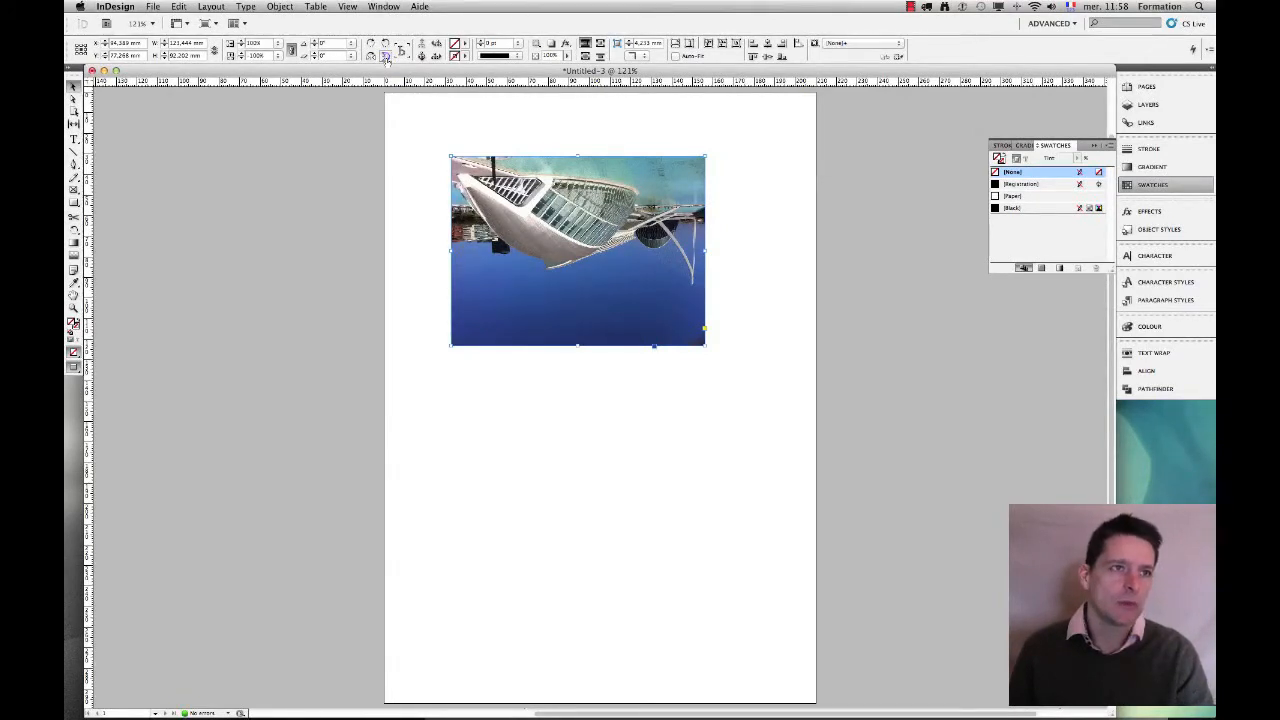
left_click(386, 58)
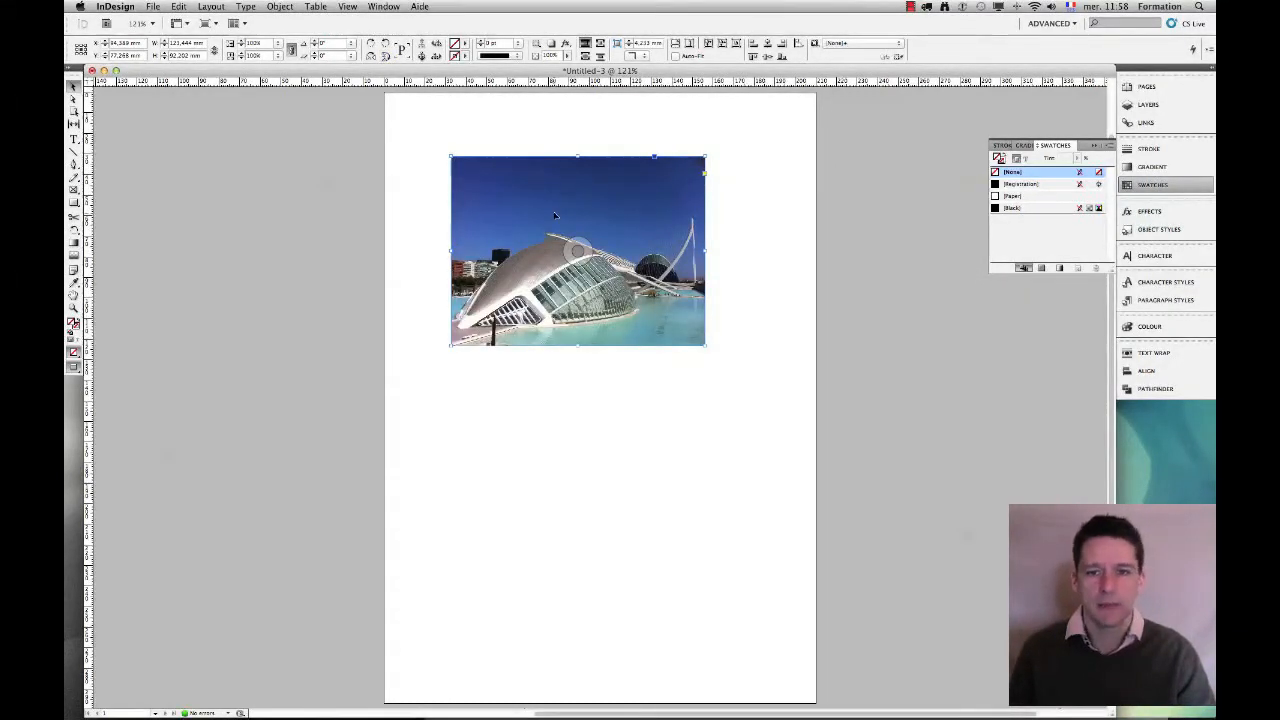
- Set the copy's reference point to its bottom-left corner and flip it vertically so it mirrors below the original photo
left_click(85, 57)
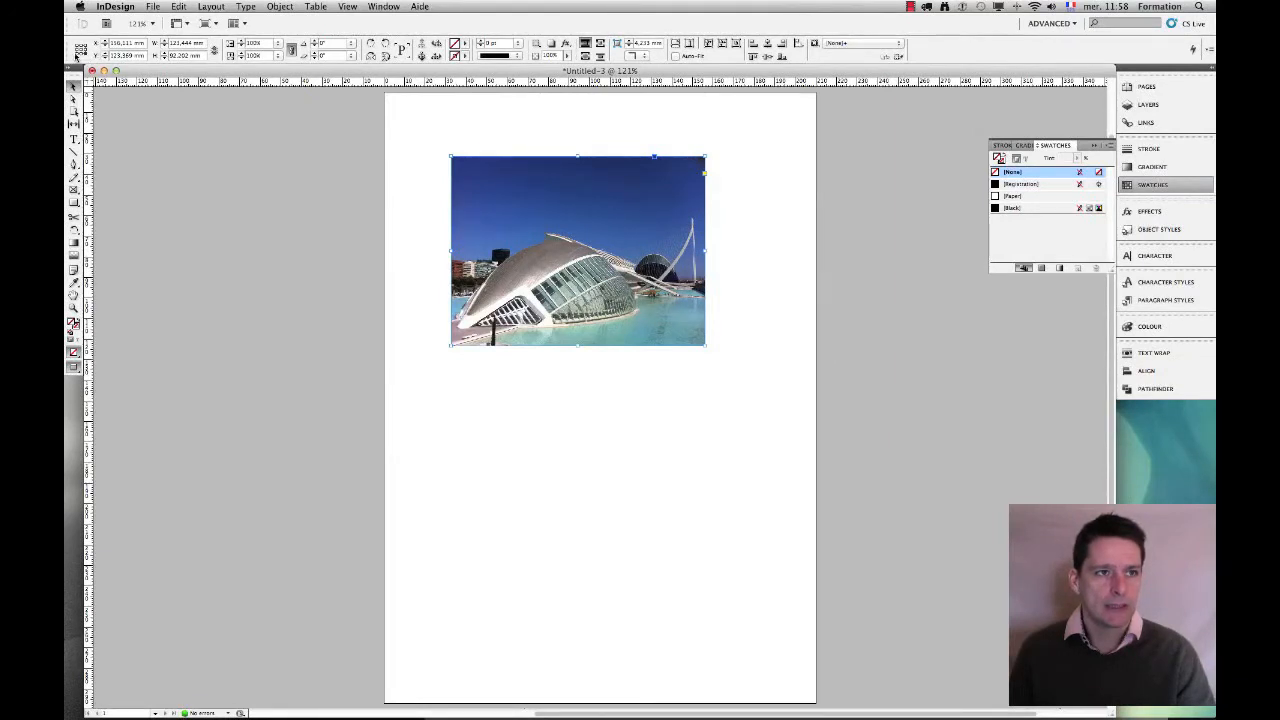
left_click(78, 56)
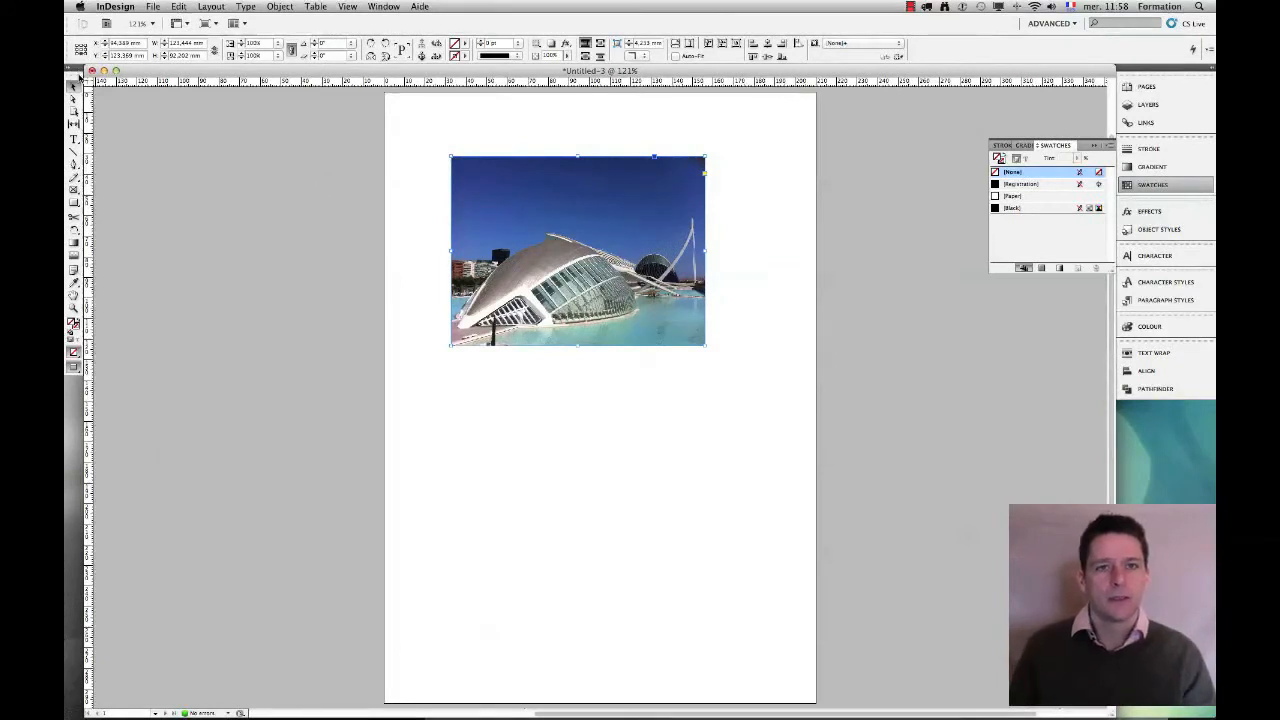
left_click(77, 55)
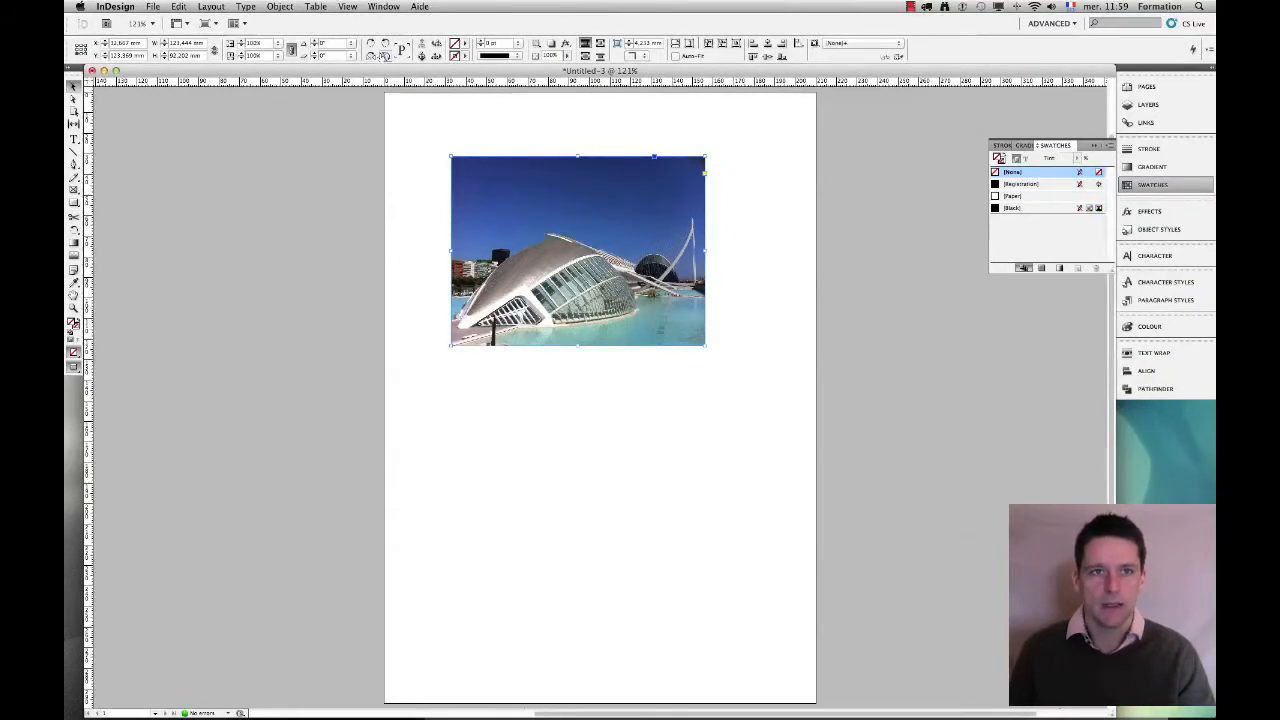
left_click(385, 56)
left_click(788, 360)
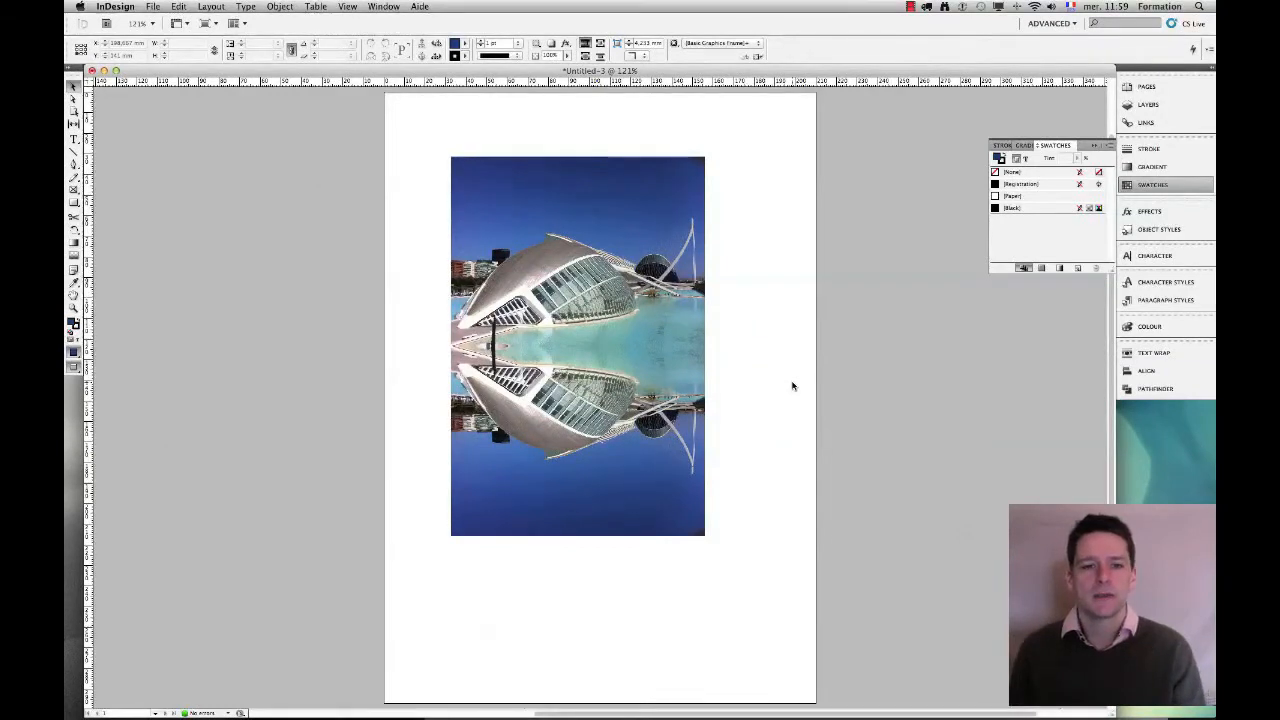
- Set the opacity of the mirrored photo copy to 50%
left_click_drag(751, 405, 661, 467)
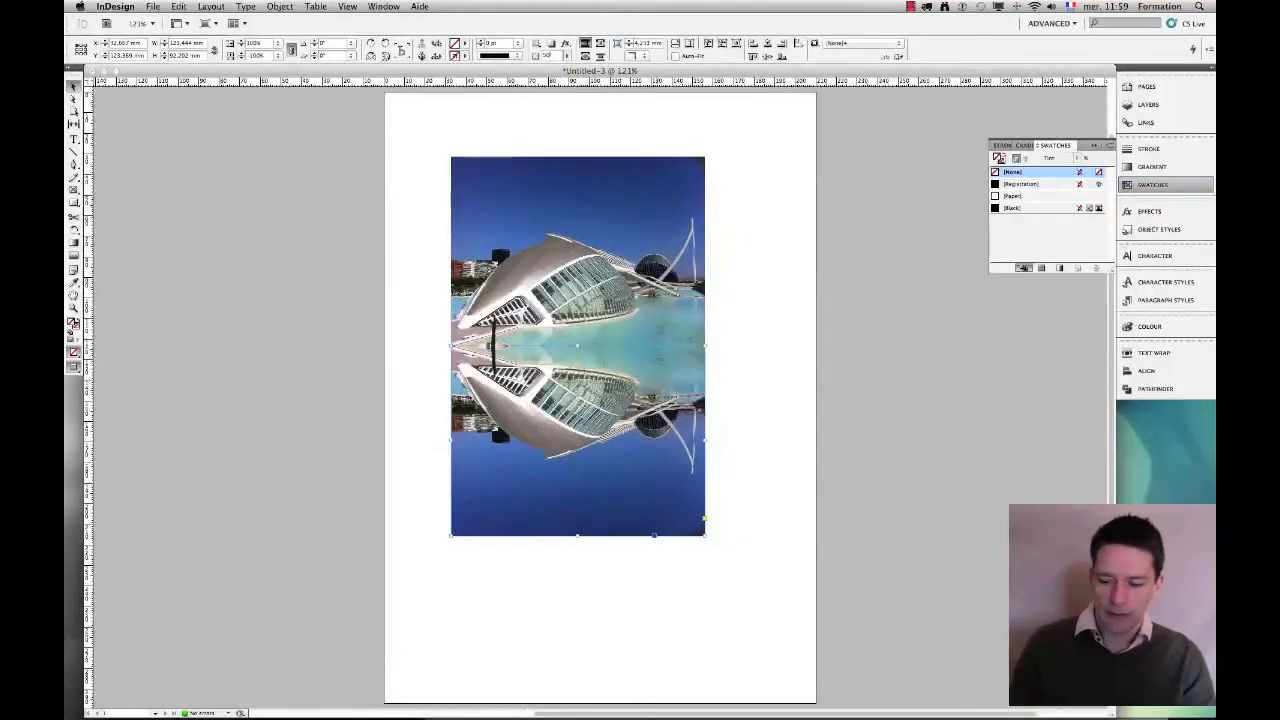
key("Return")
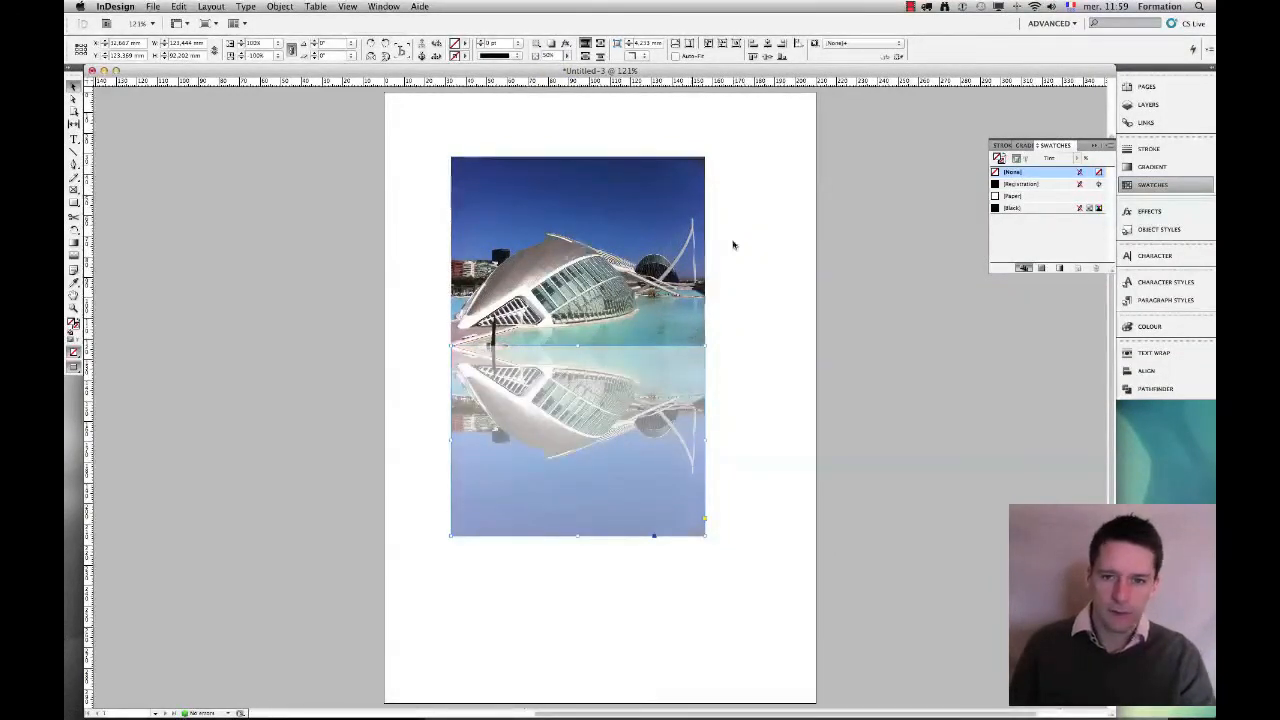
left_click(731, 278)
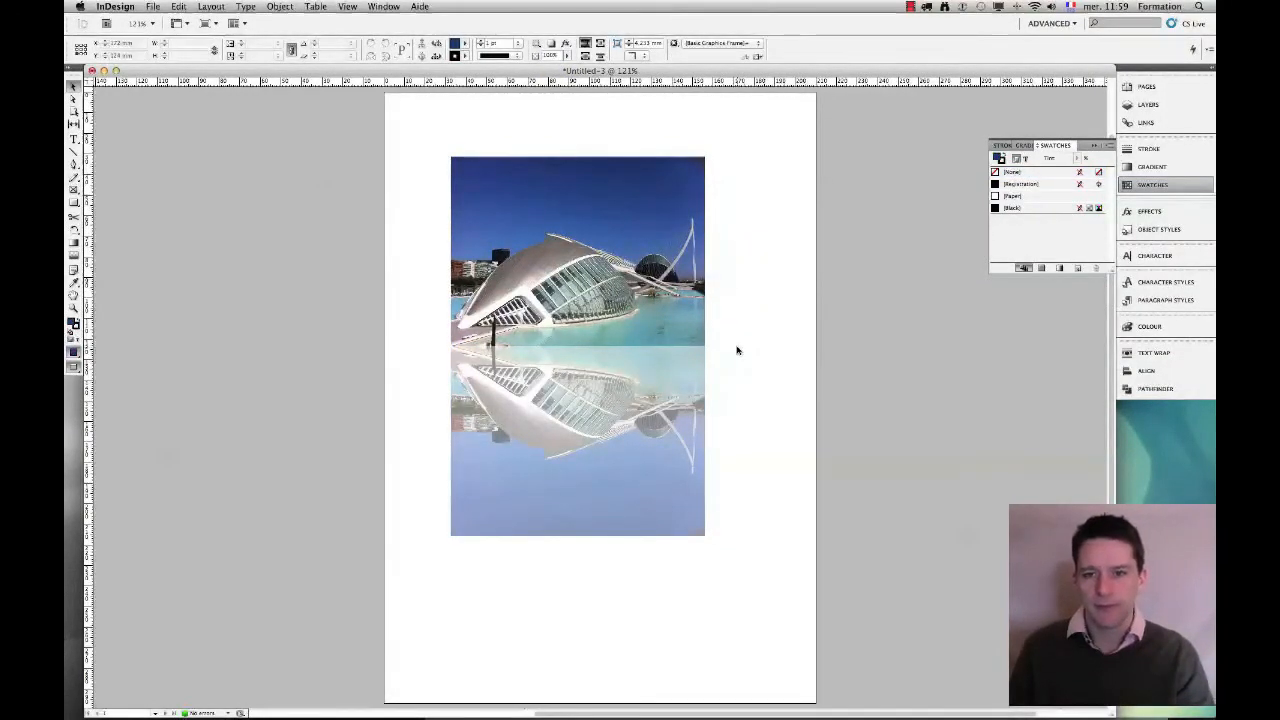
left_click_drag(742, 397, 680, 442)
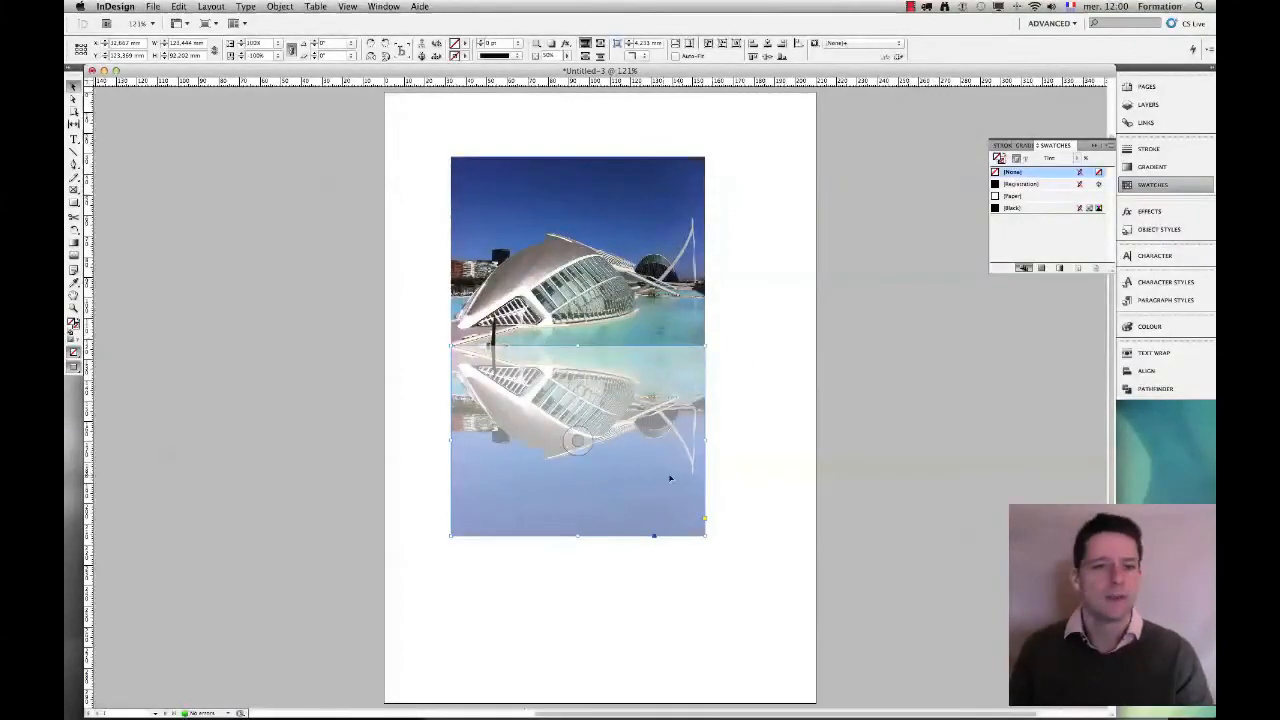
left_click(420, 376)
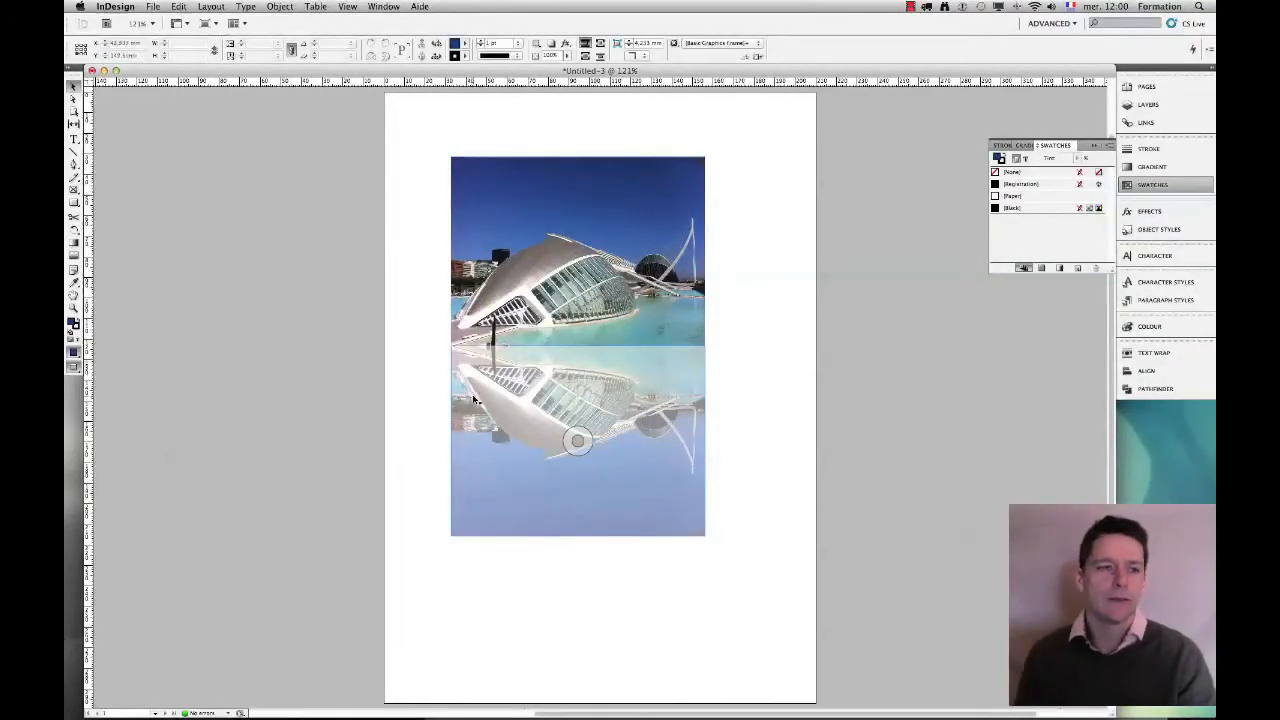
- Apply a gradient feather about 44 mm long to the mirrored photo copy, fading straight down from its upper edge's midpoint to its centre
left_click(75, 257)
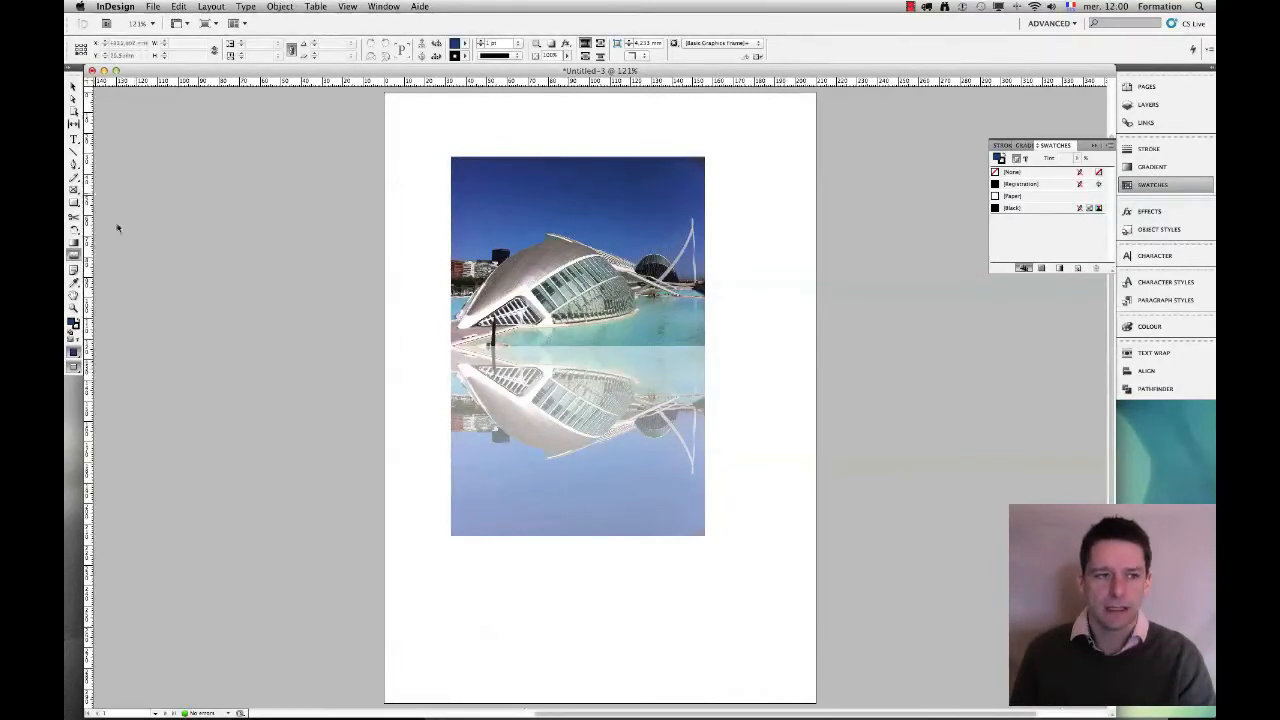
left_click(73, 88)
left_click(535, 430)
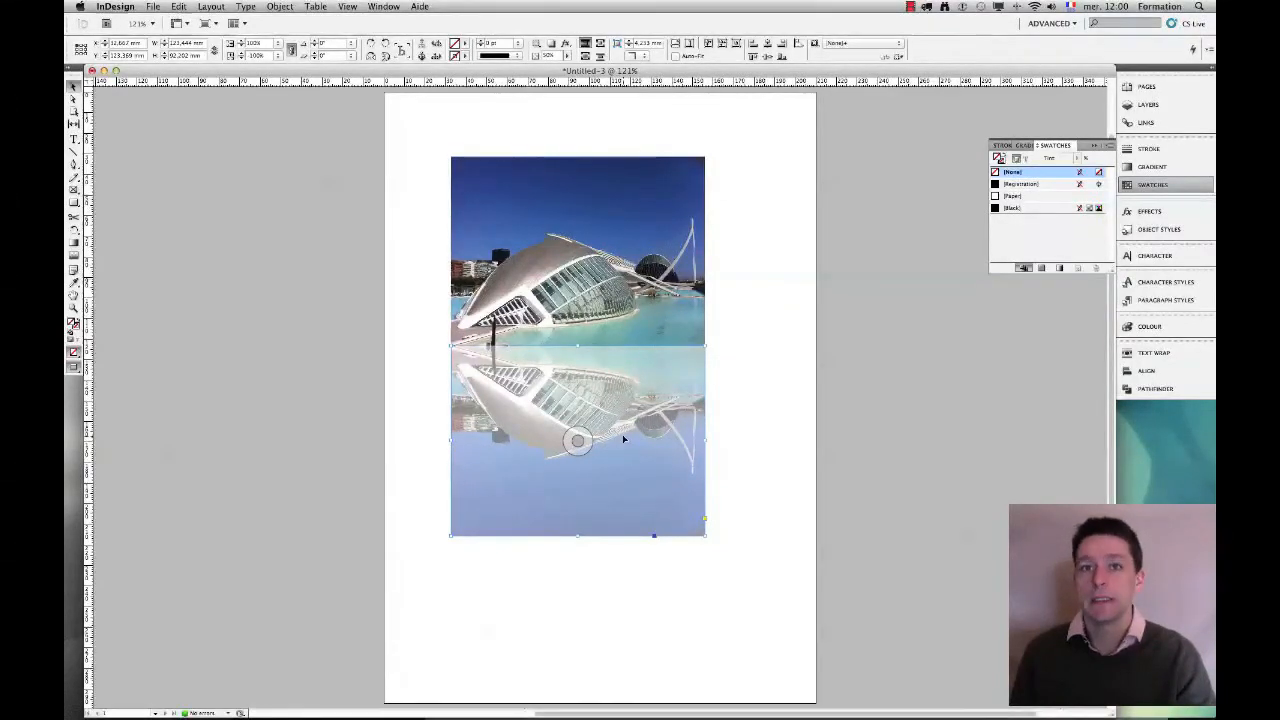
left_click_drag(464, 391, 465, 391)
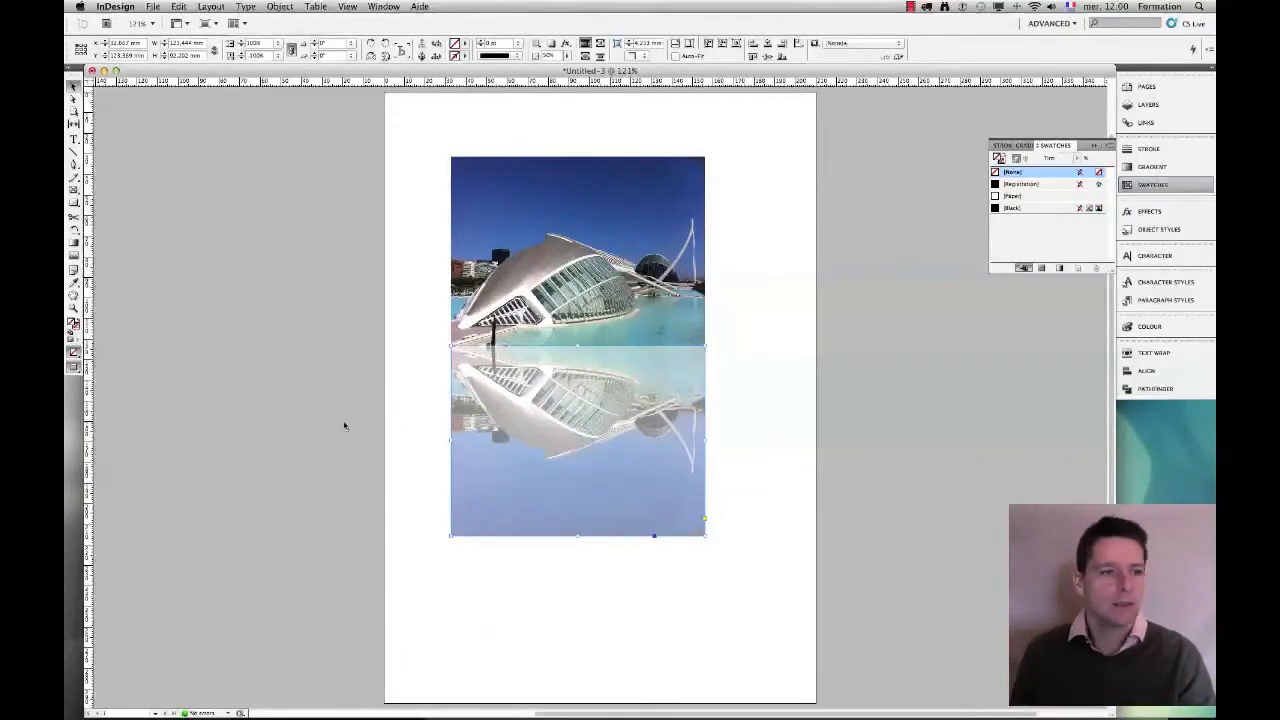
left_click(73, 256)
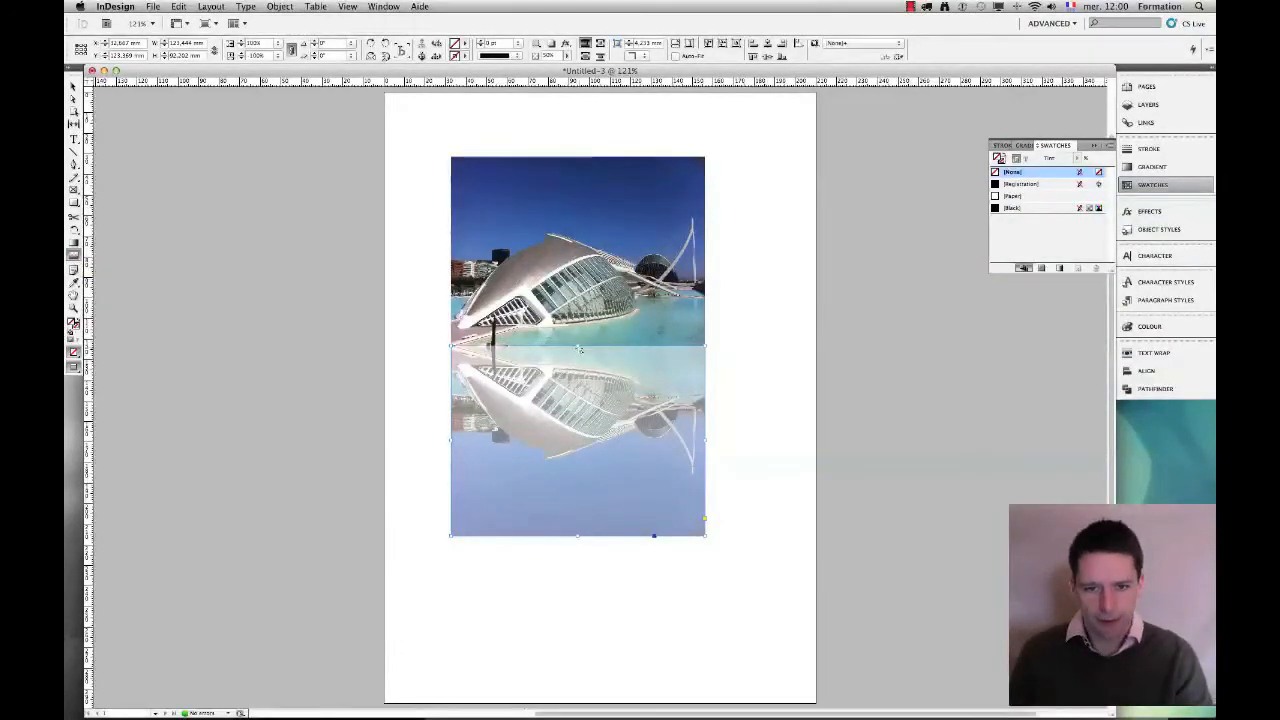
left_click_drag(578, 348, 576, 440)
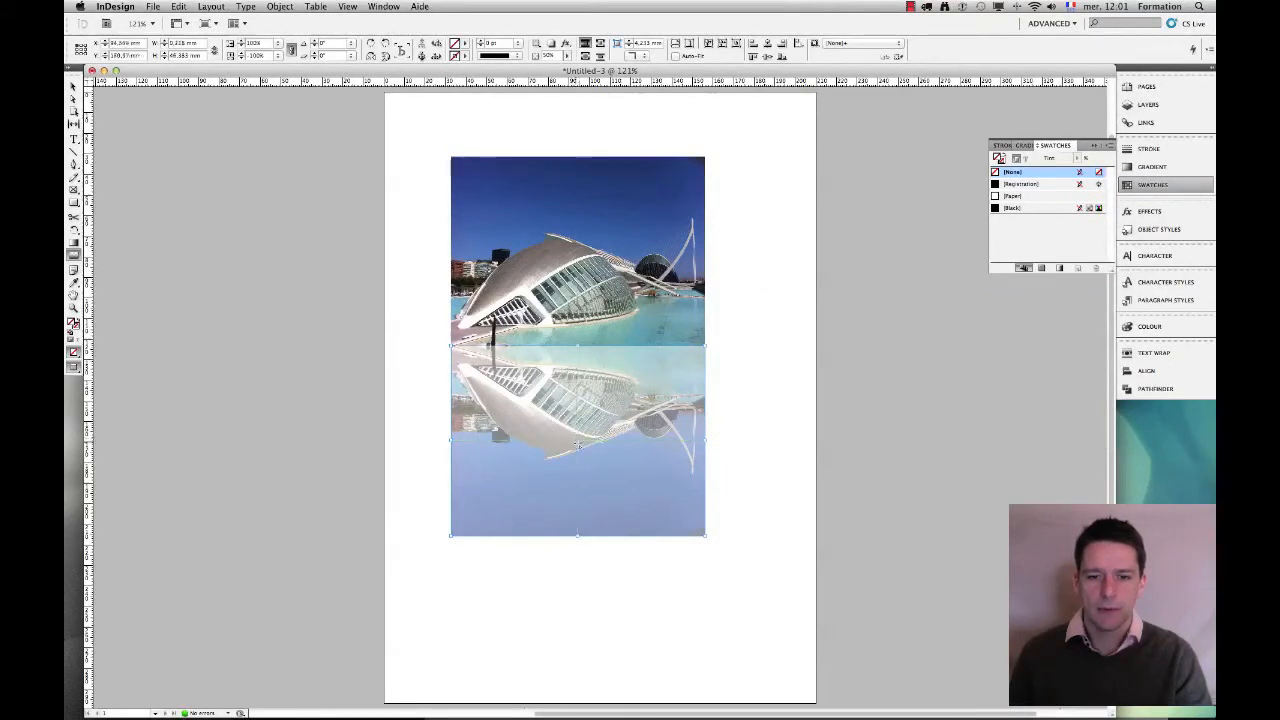
left_click_drag(576, 346, 578, 438)
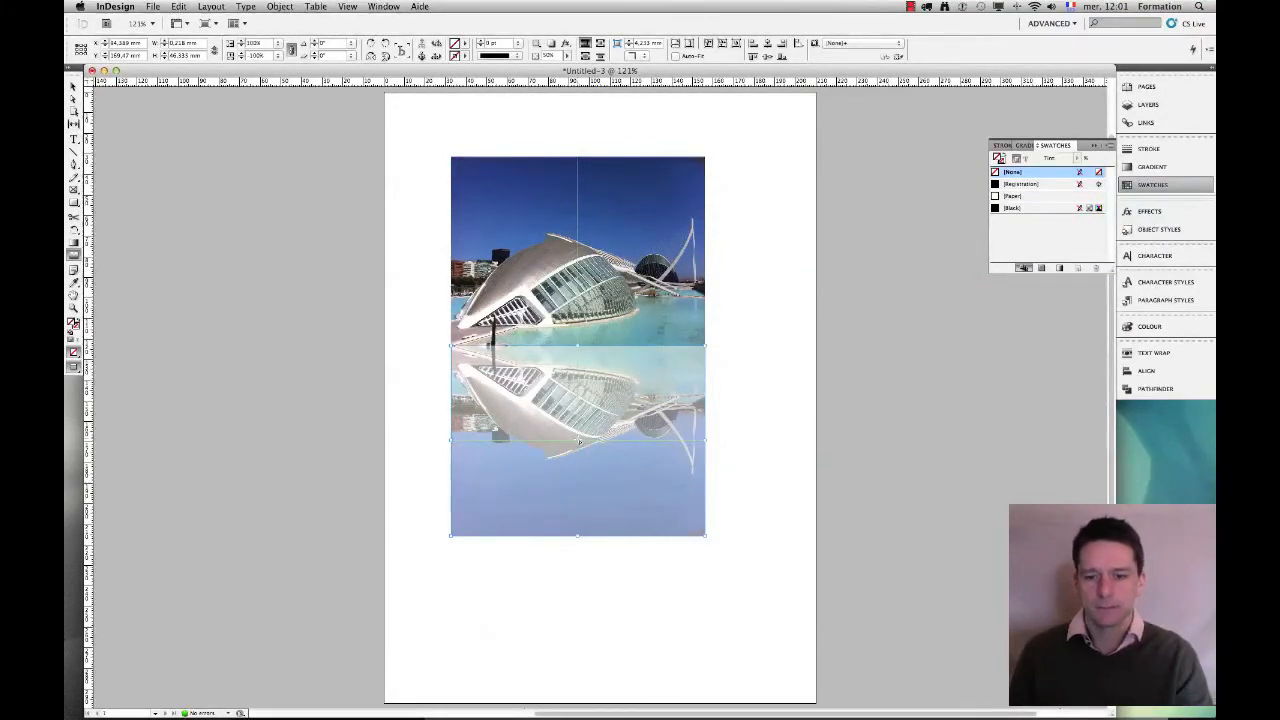
left_click_drag(578, 346, 579, 437)
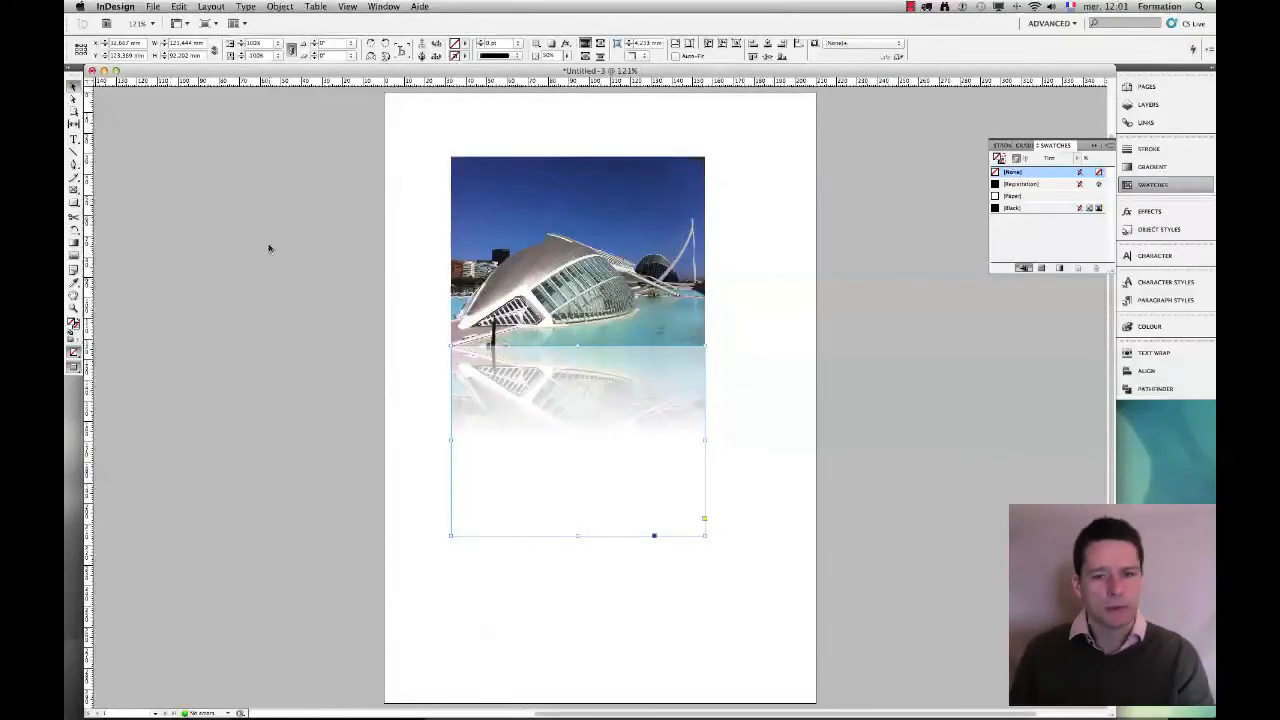
left_click(652, 614)
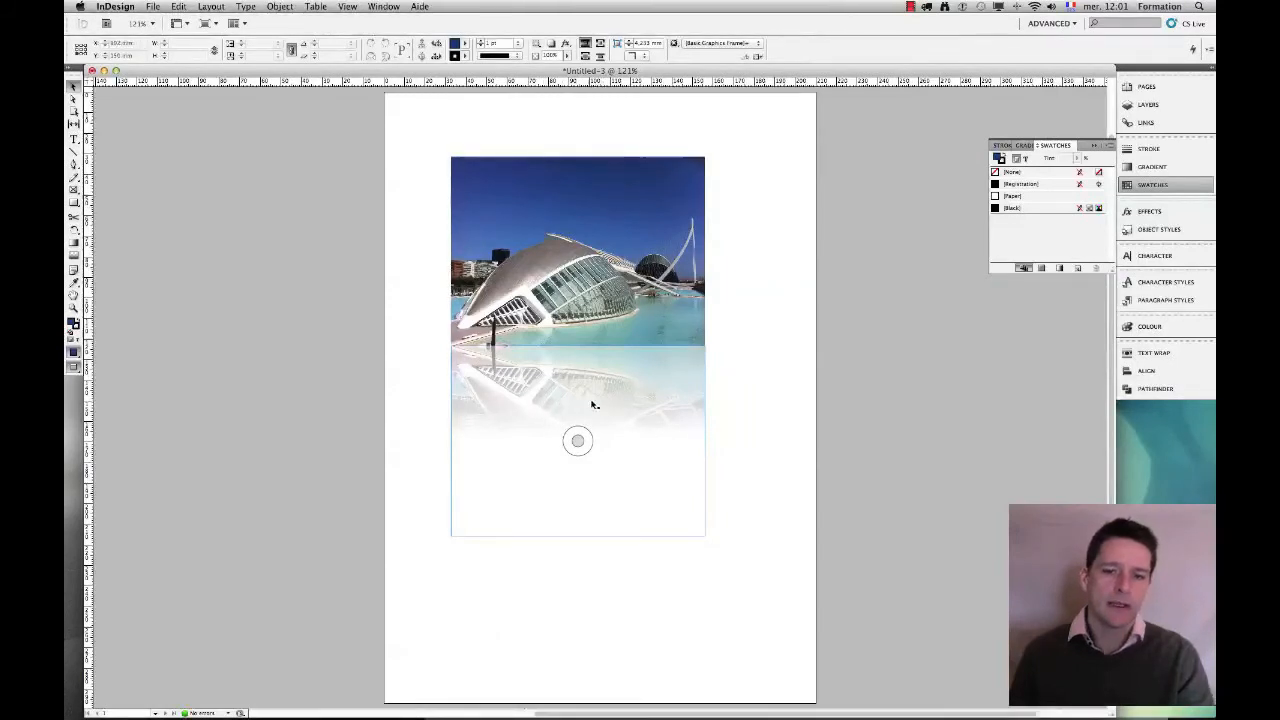
- Redraw the mirrored copy's gradient feather straight down from its upper edge, ending about a fifth of the way down, and deselect the copy
left_click(480, 391)
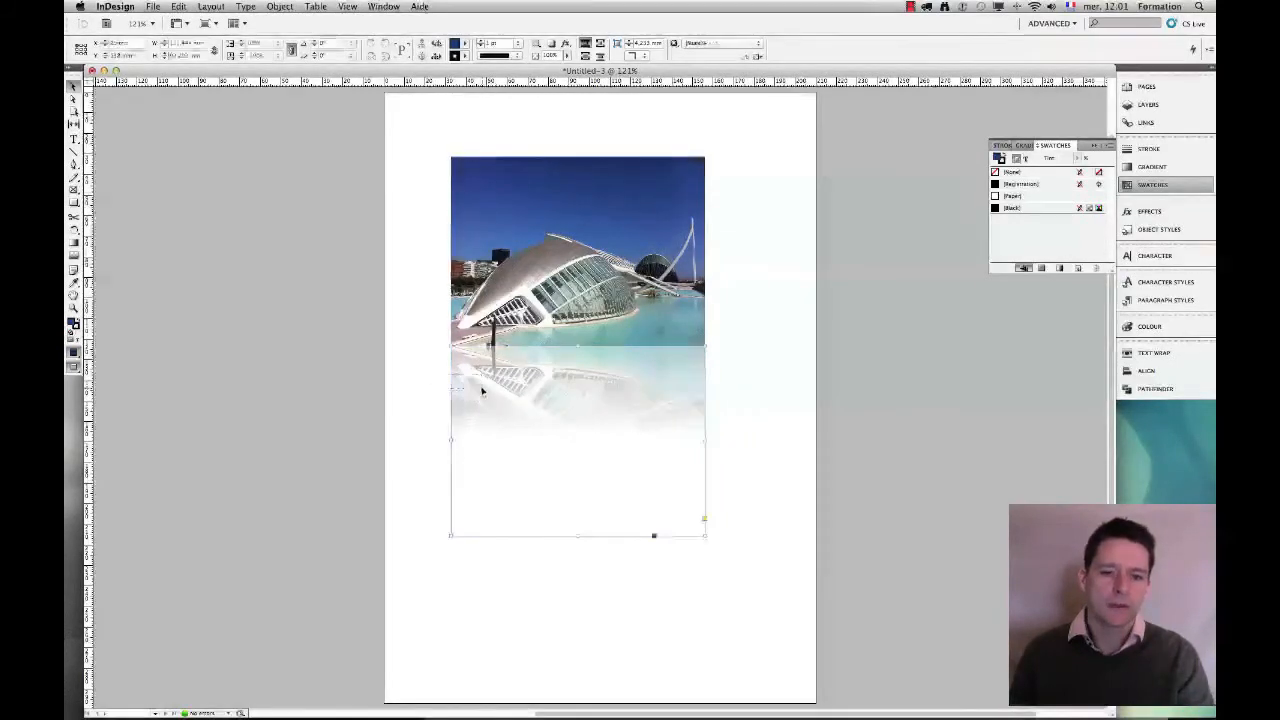
left_click(74, 258)
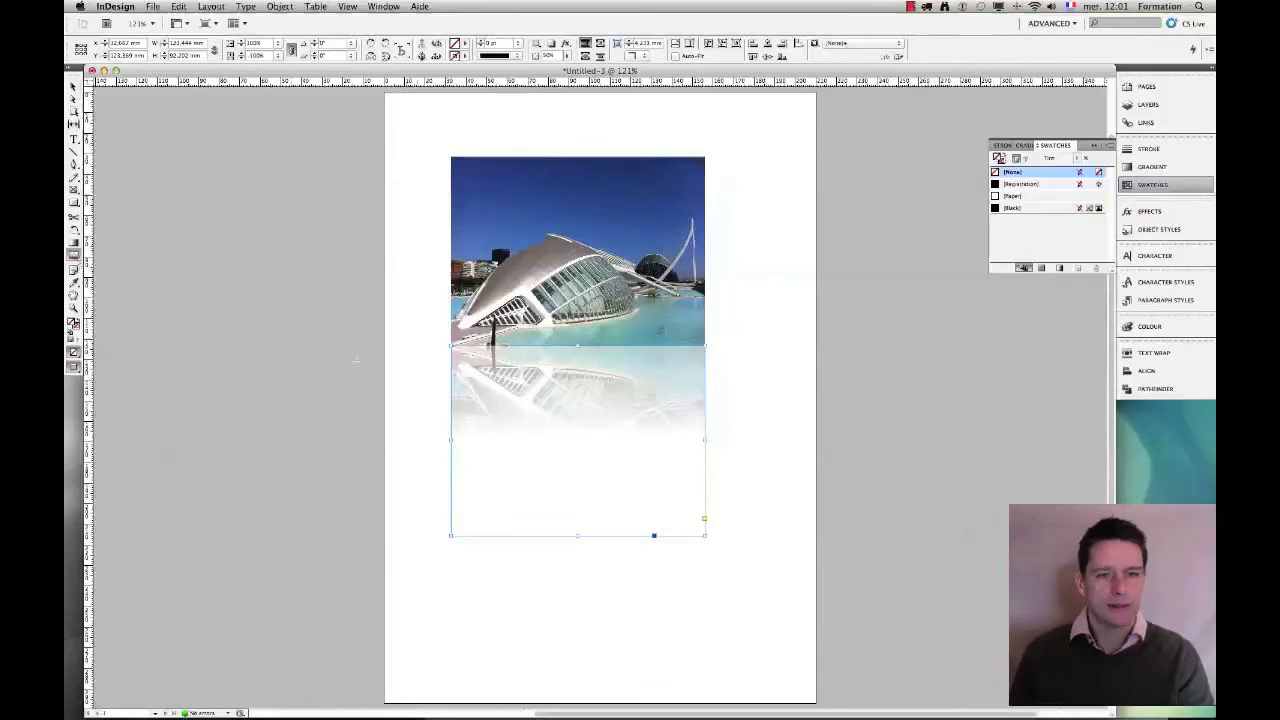
left_click_drag(577, 347, 570, 401)
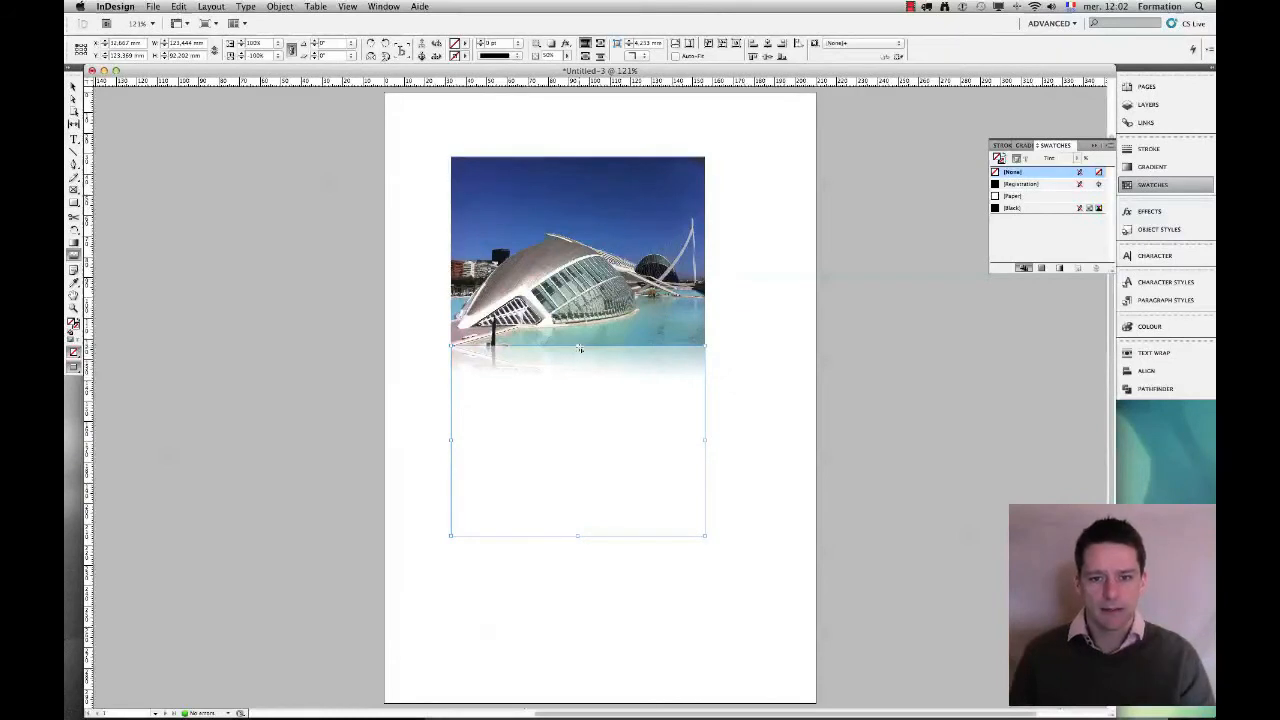
left_click_drag(578, 347, 578, 389)
left_click(73, 86)
left_click(394, 232)
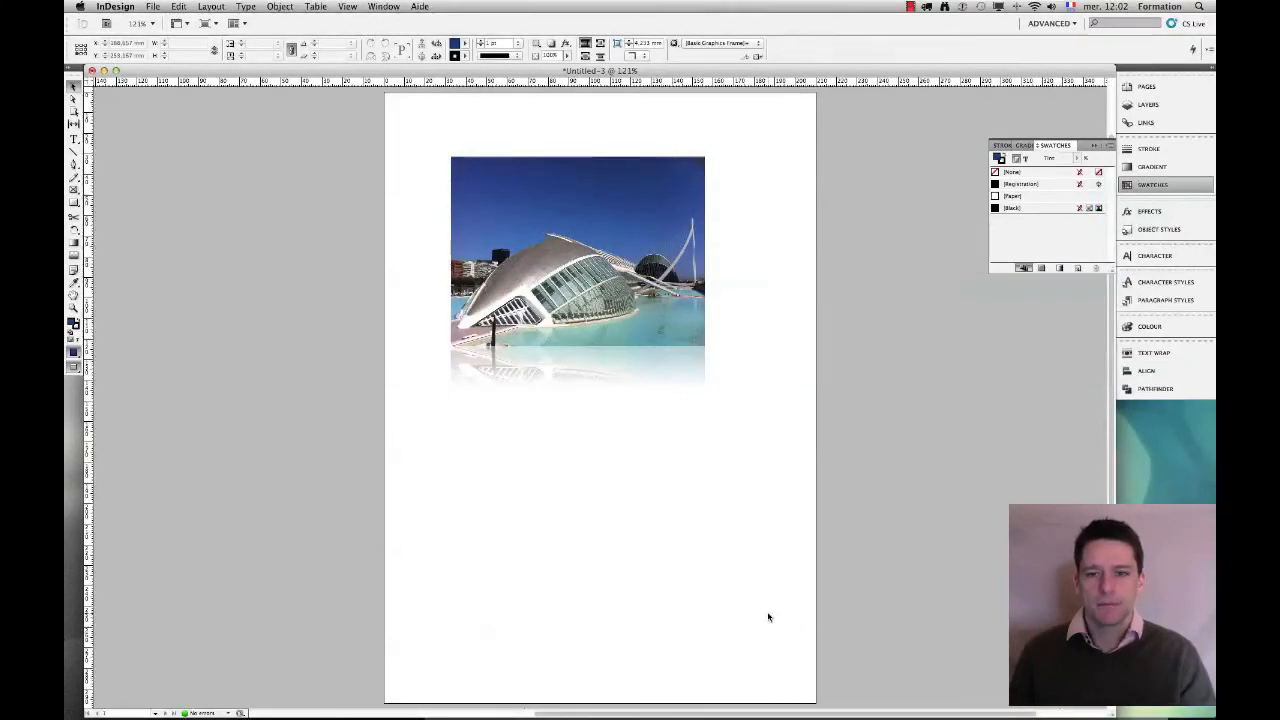
left_click_drag(406, 233, 546, 374)
left_click(777, 360)
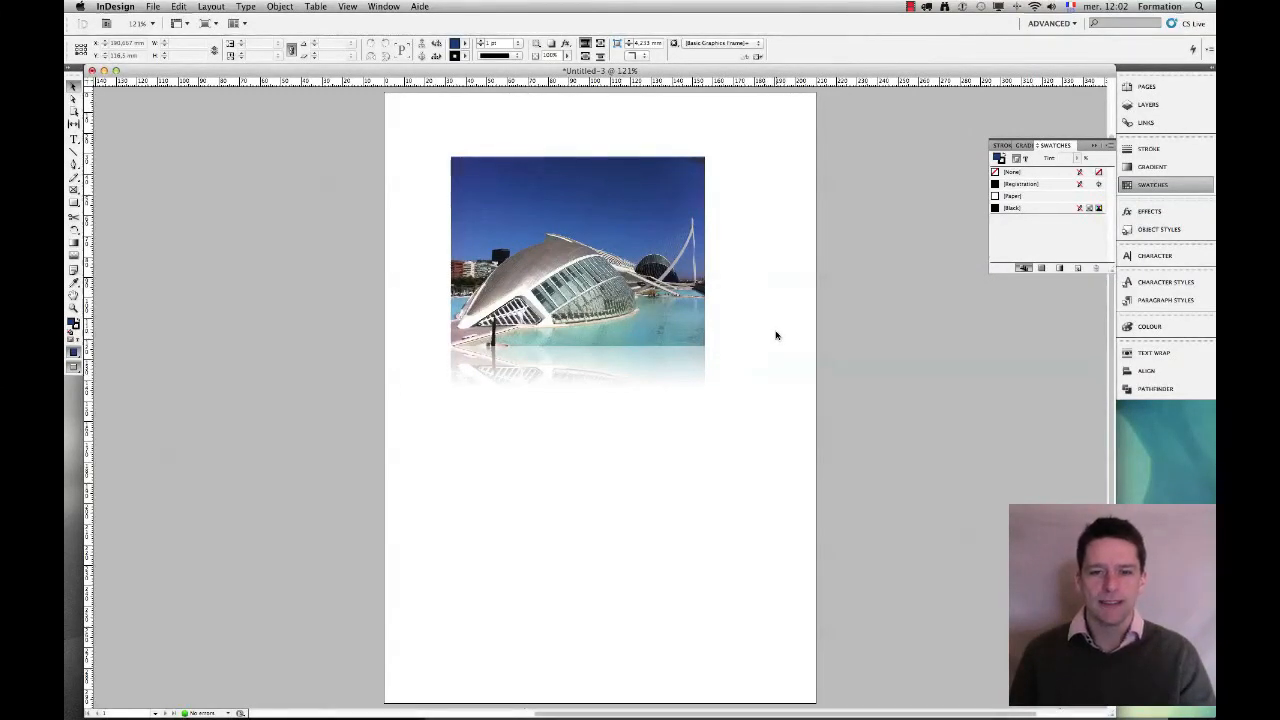
left_click_drag(737, 318, 697, 358)
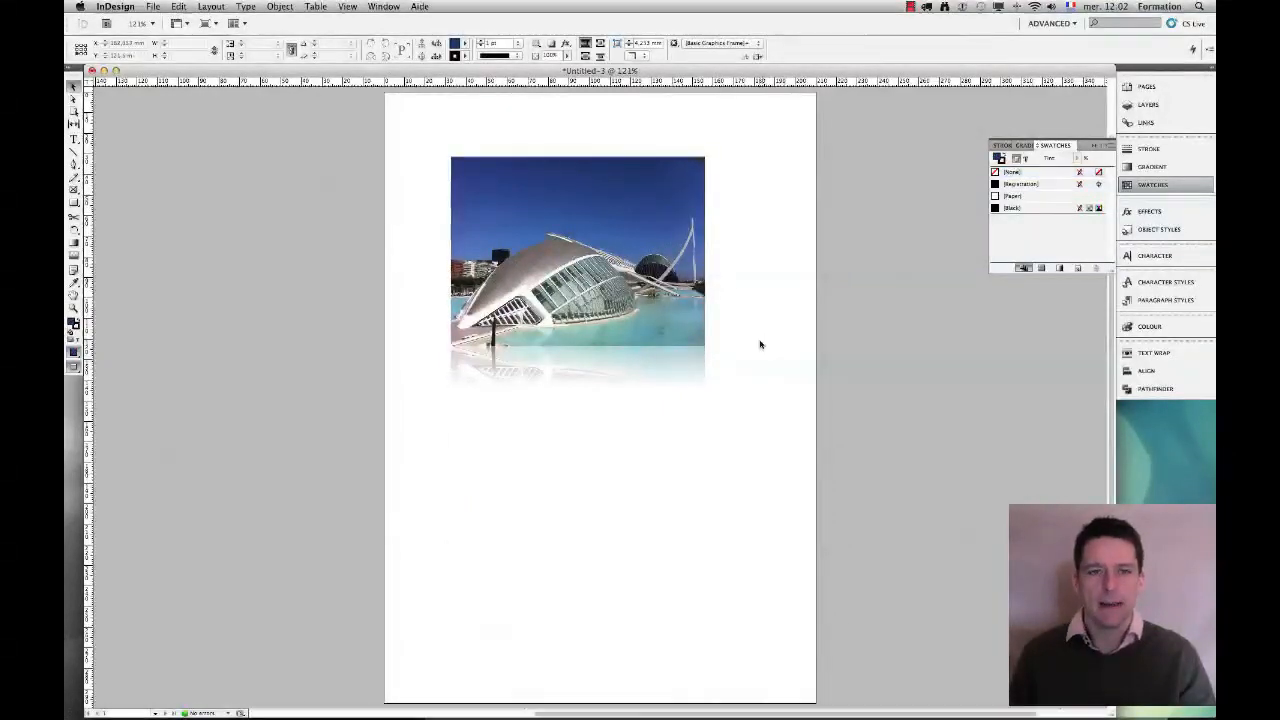